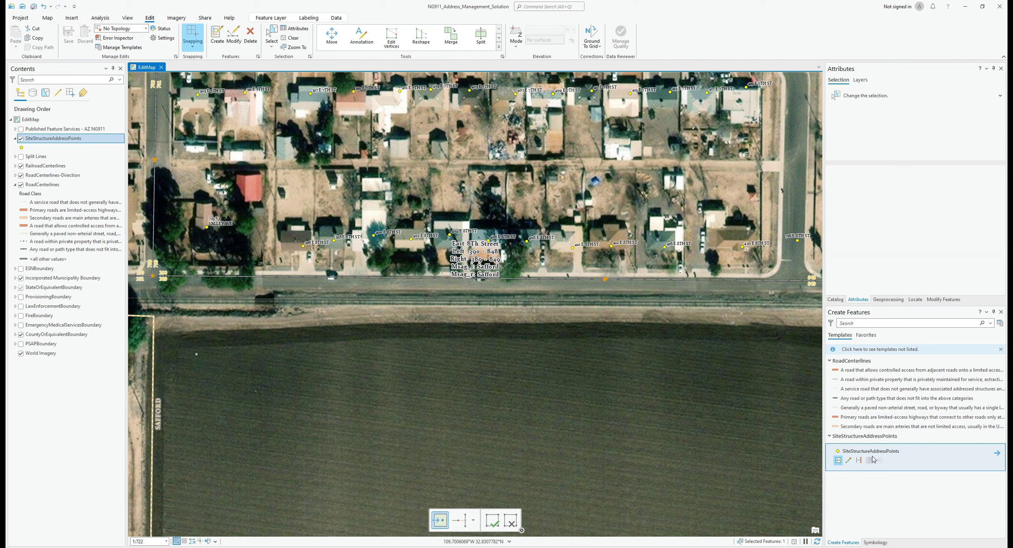
right_click(877, 455)
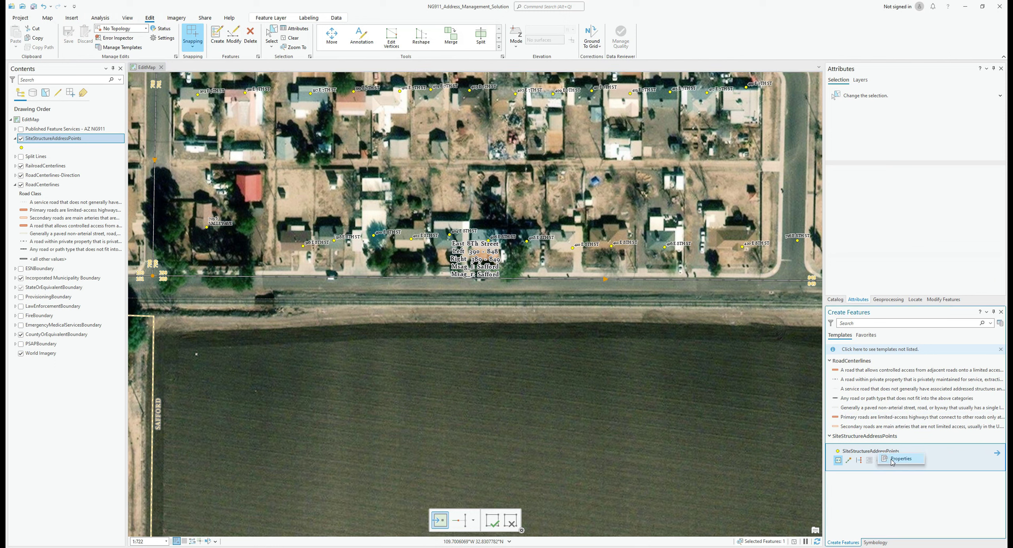
left_click(893, 460)
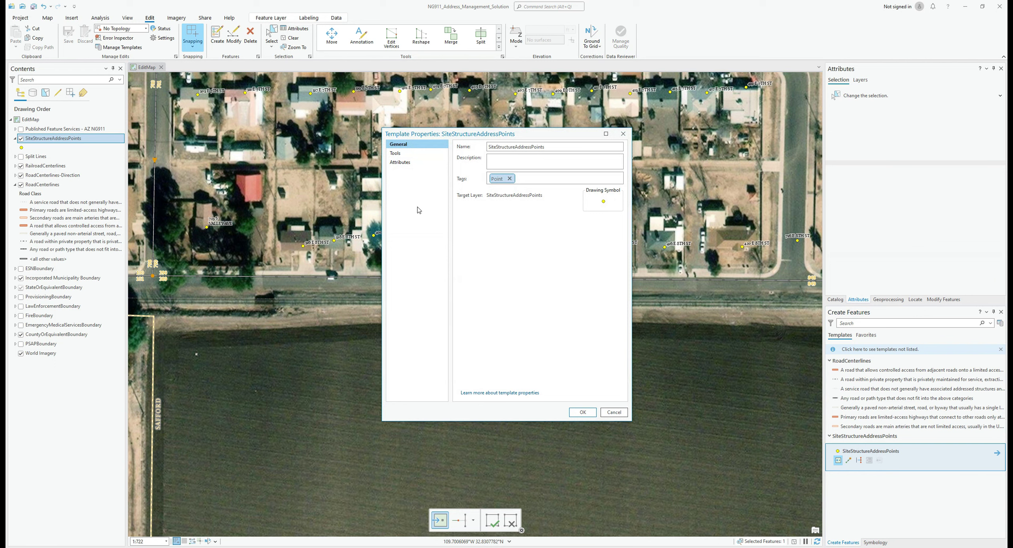
left_click(394, 154)
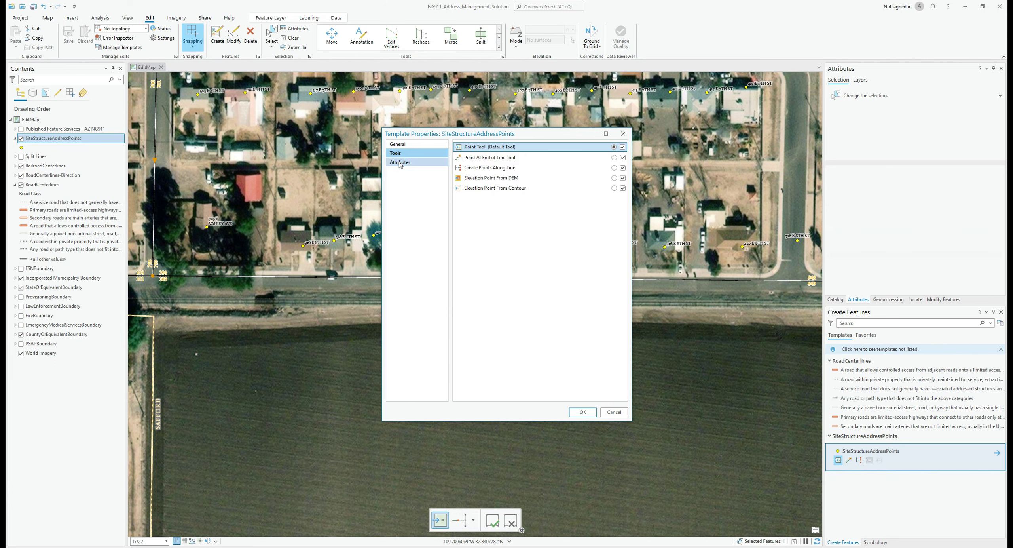
left_click(400, 163)
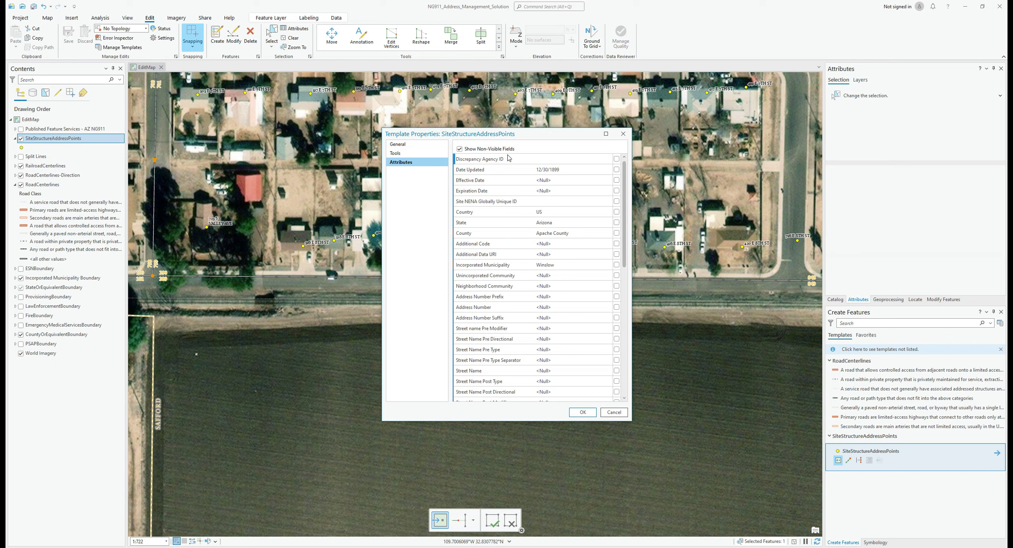
left_click(576, 168)
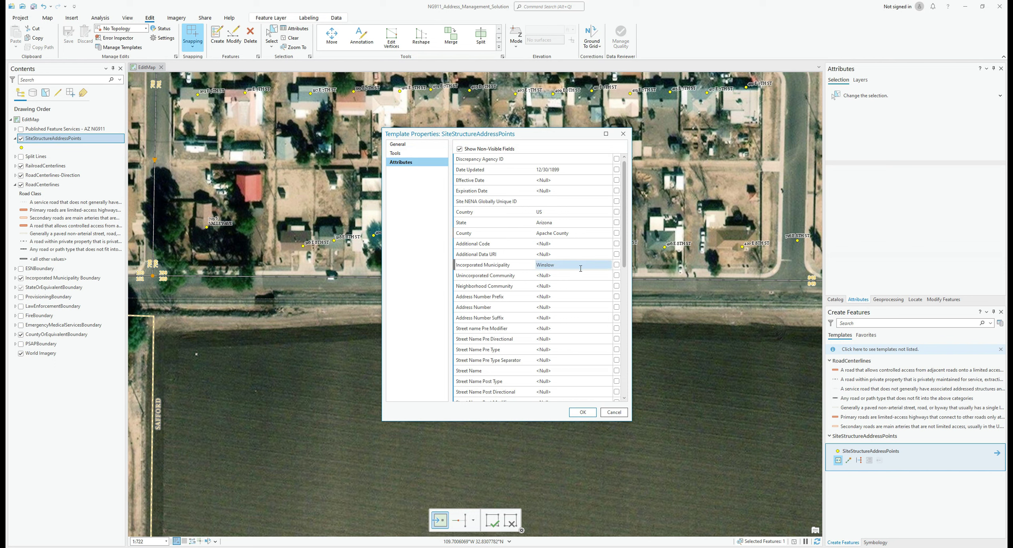
scroll(580, 259, "down", 1)
scroll(581, 272, "down", 4)
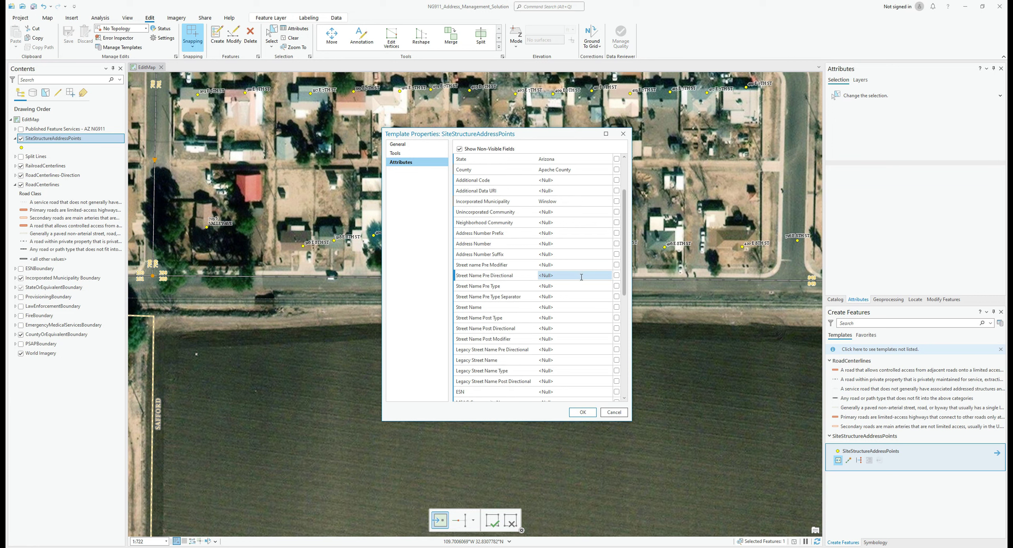
scroll(581, 277, "down", 4)
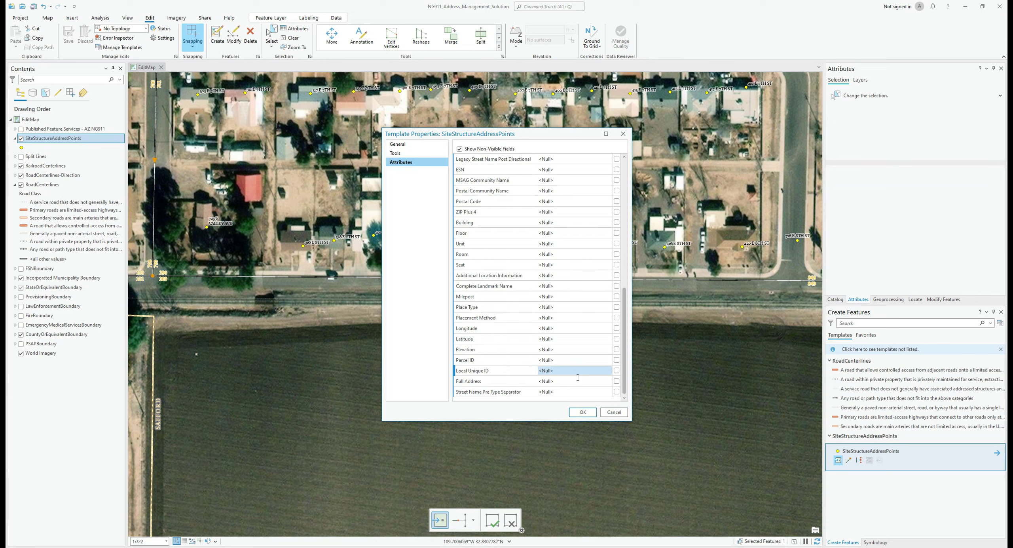
left_click(582, 412)
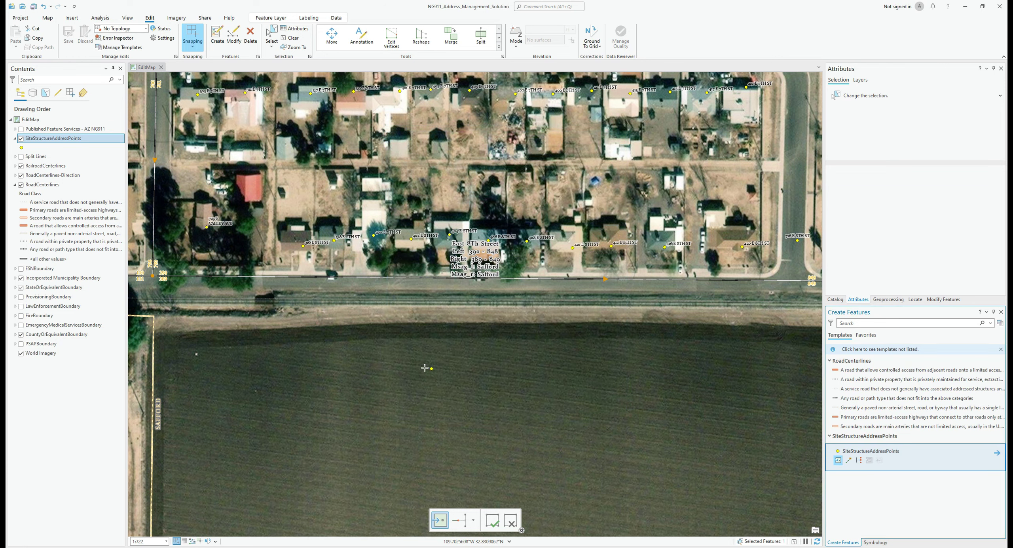
Open the SiteStructureAddressPoints attribute table and dismiss its failed-to-load error
right_click(63, 143)
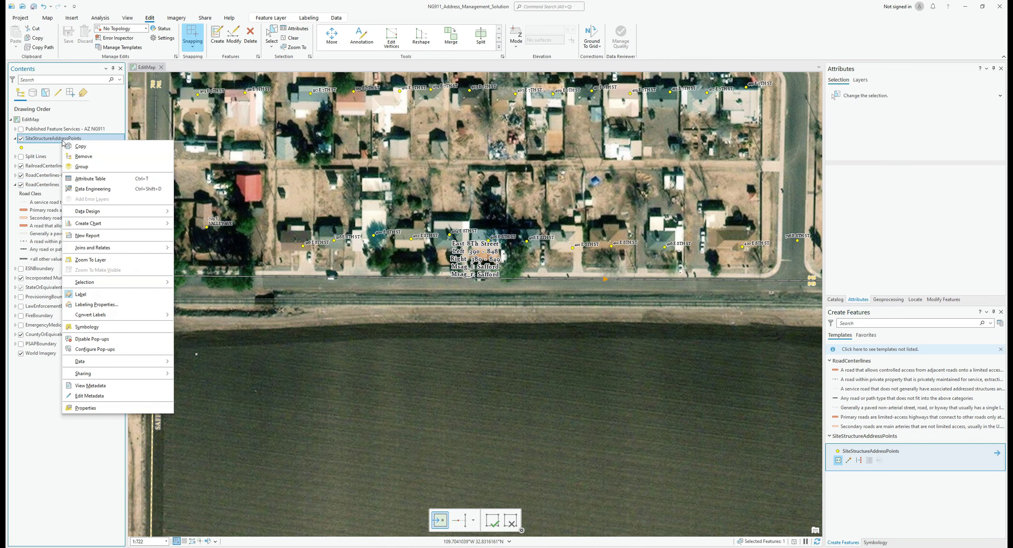
left_click(91, 179)
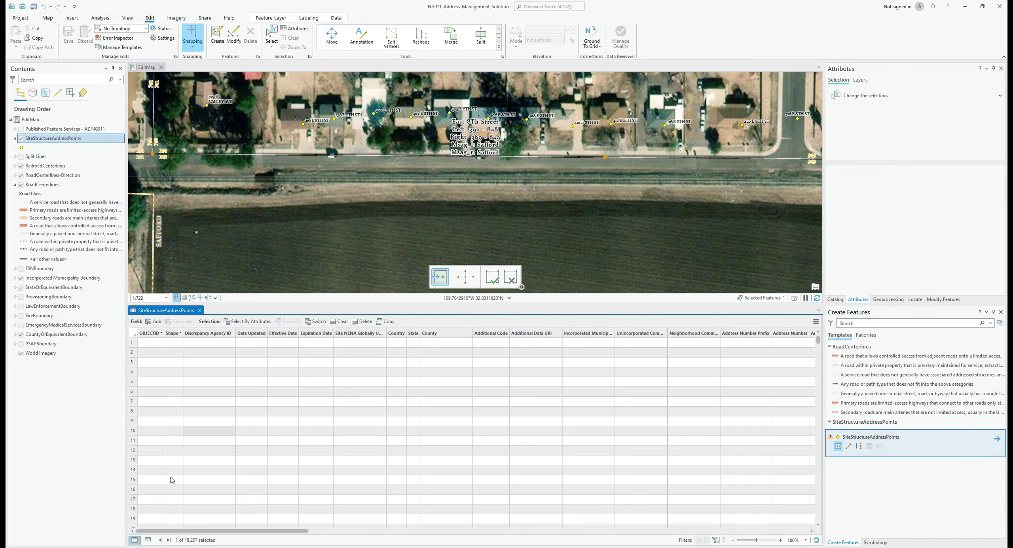
left_click(148, 540)
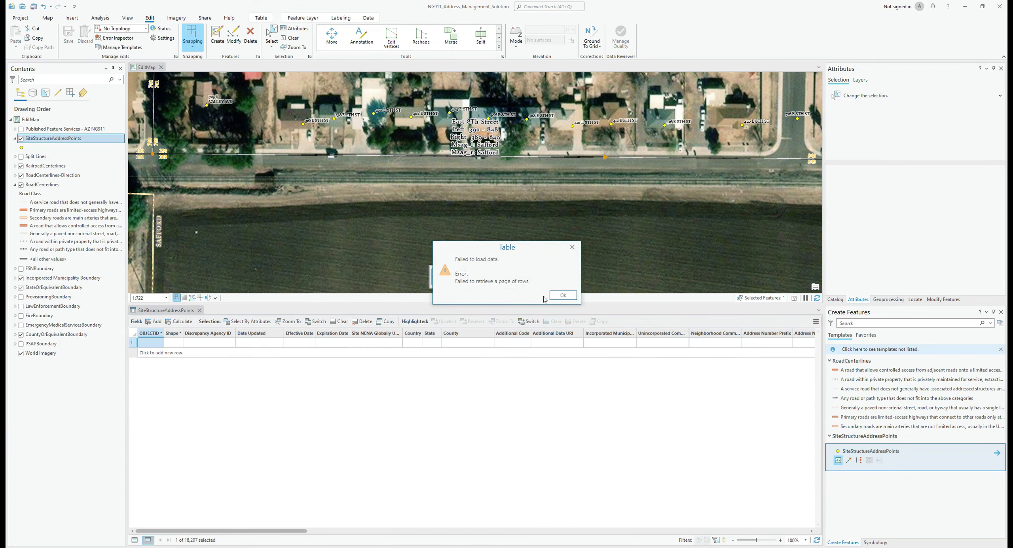
left_click(562, 296)
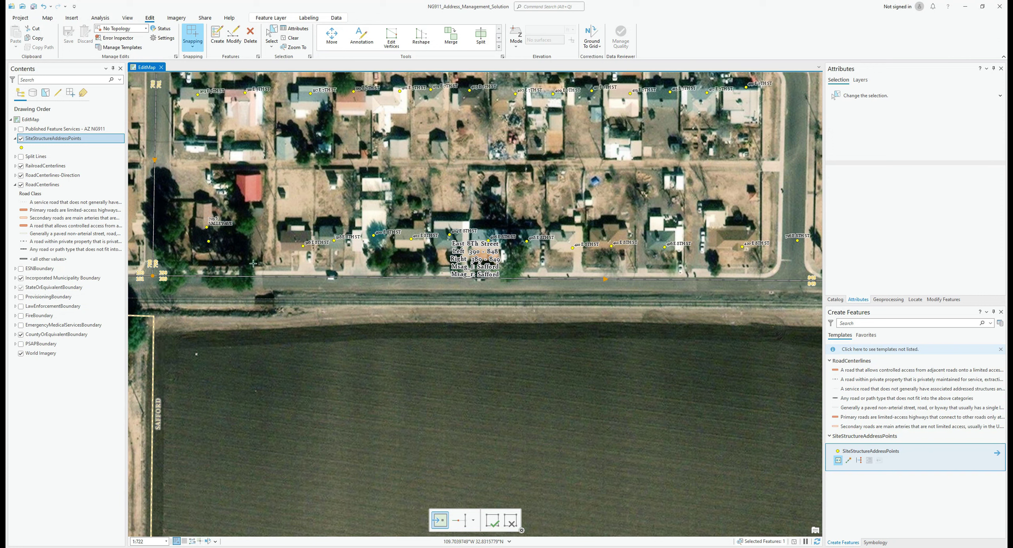
left_click(458, 503)
Clear the current feature selection, then reopen the SiteStructureAddressPoints attribute table
right_click(55, 138)
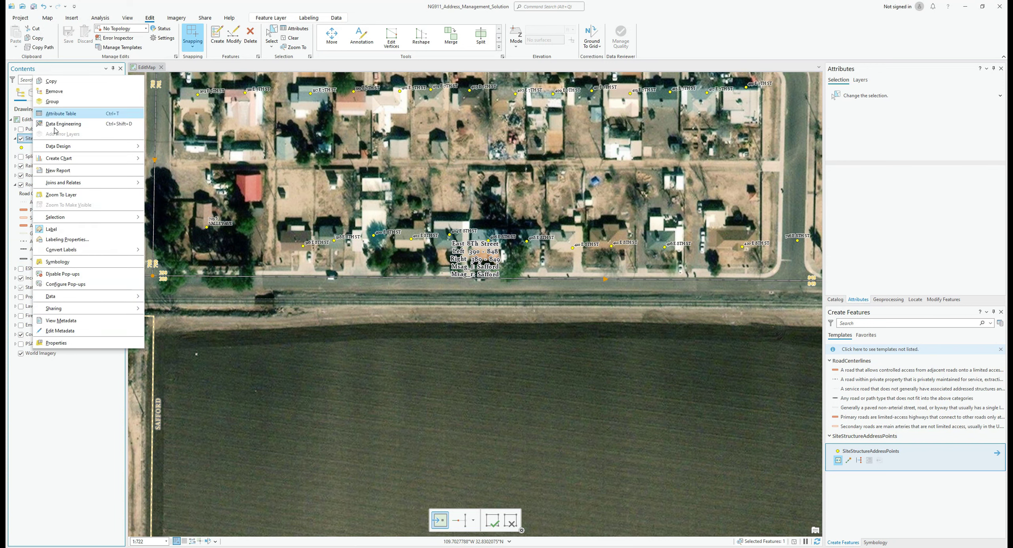
left_click(59, 114)
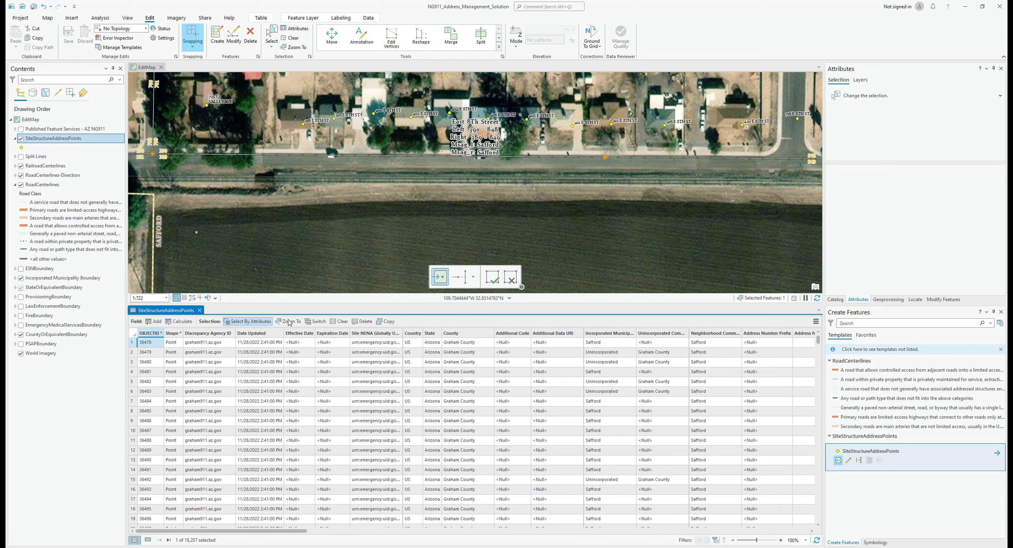
left_click(341, 322)
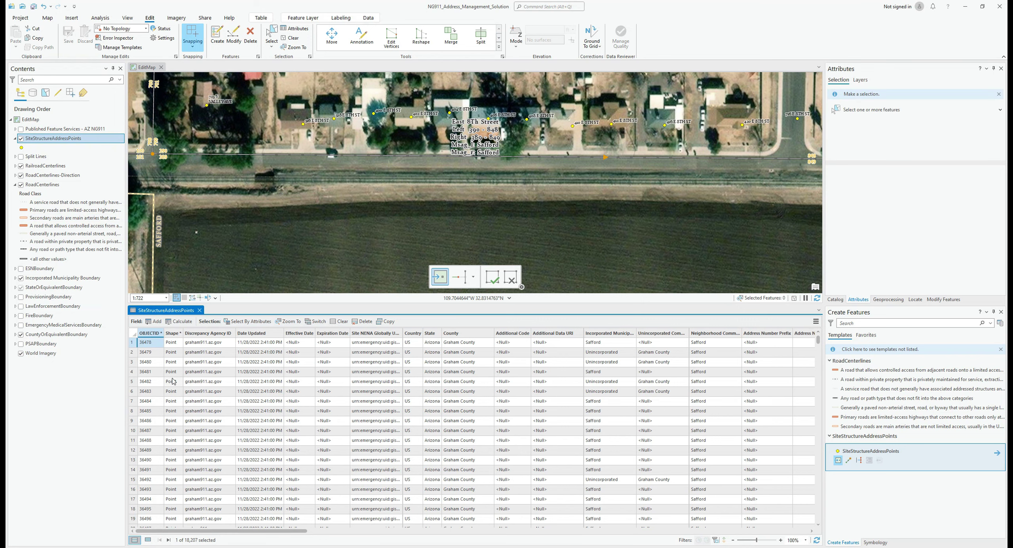
left_click(200, 310)
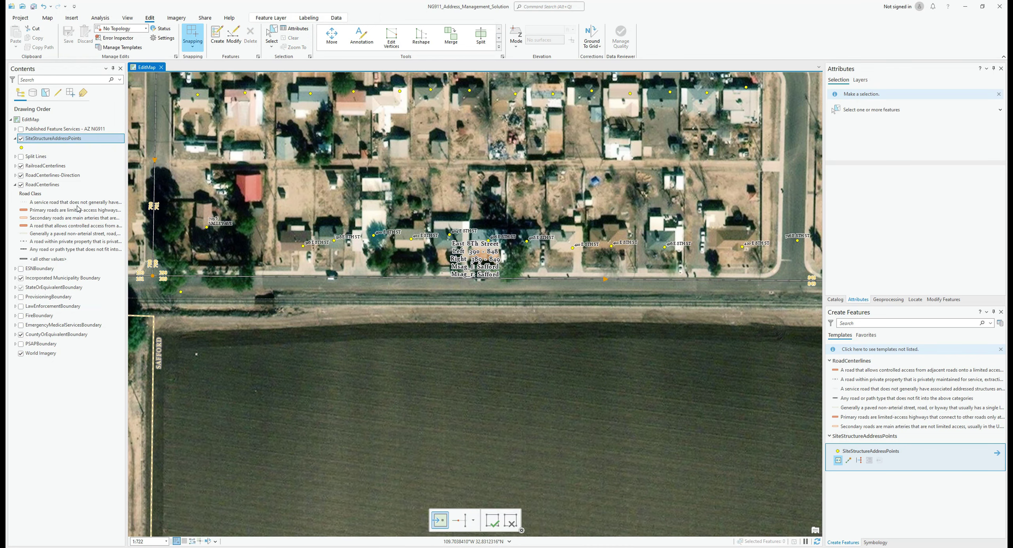
right_click(64, 140)
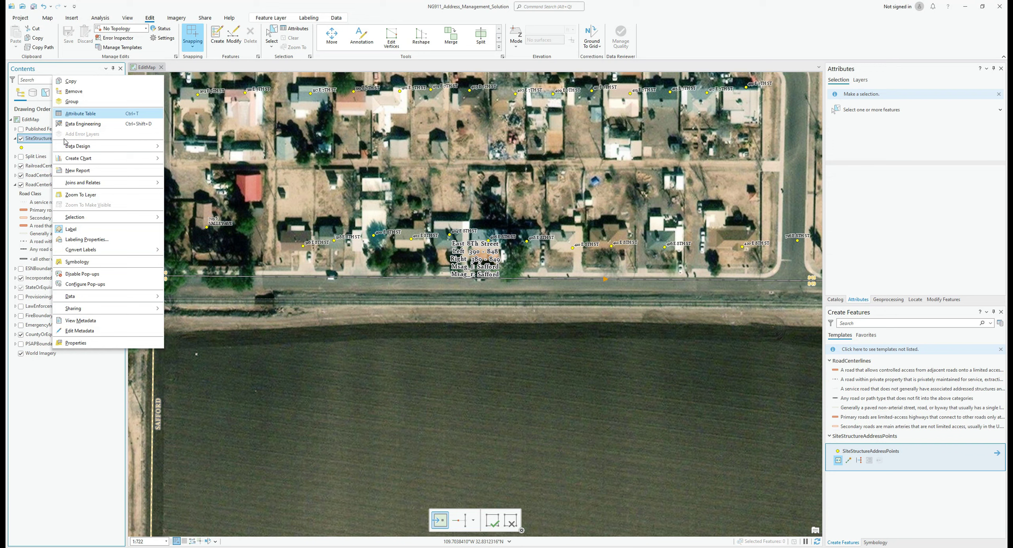
left_click(82, 114)
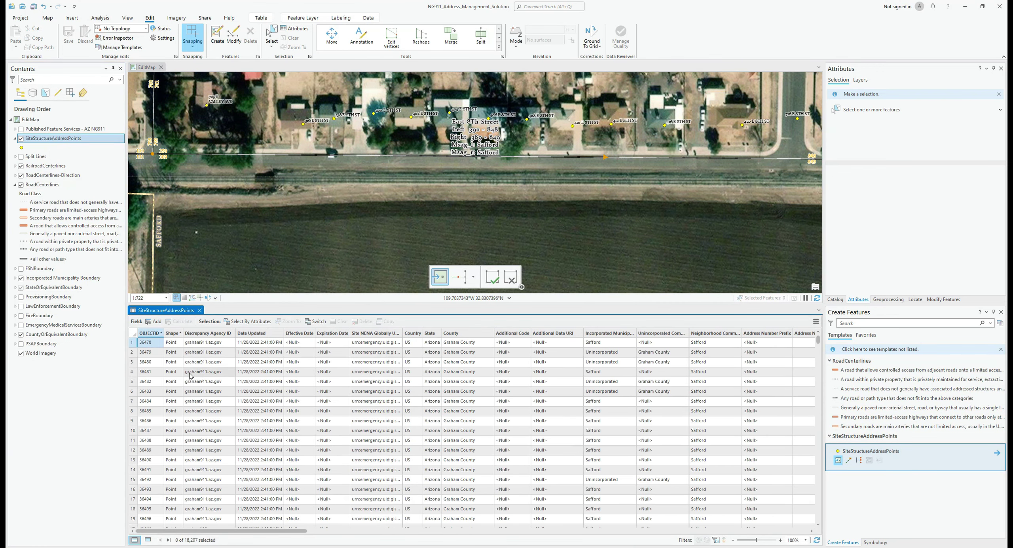
left_click_drag(253, 305, 253, 428)
left_click(148, 539)
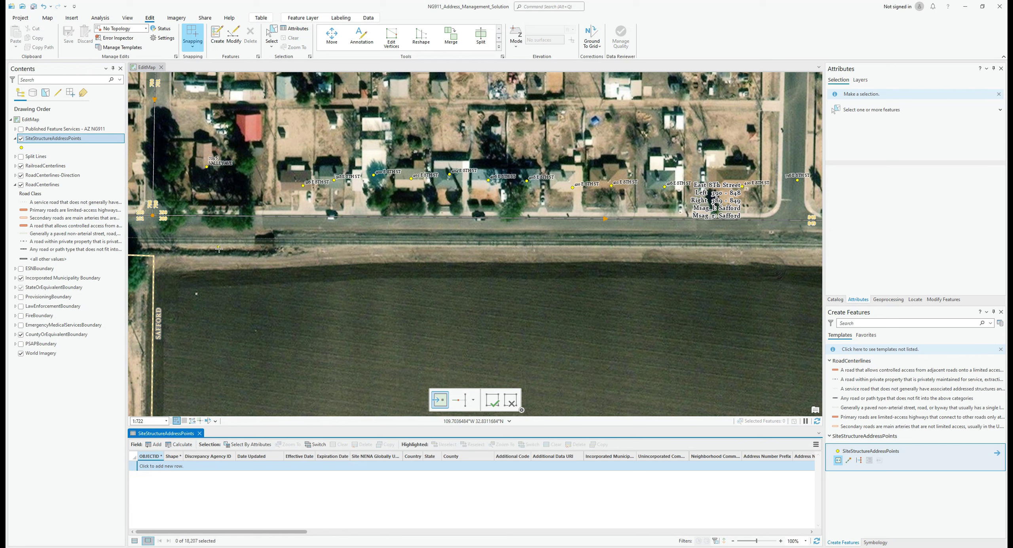
left_click(219, 266)
left_click(219, 271)
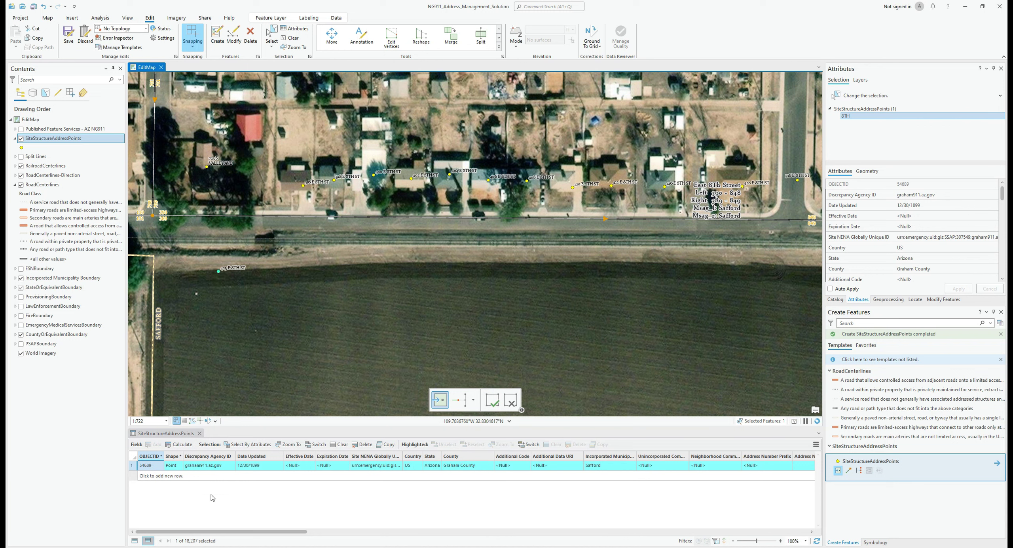
left_click_drag(210, 534, 228, 534)
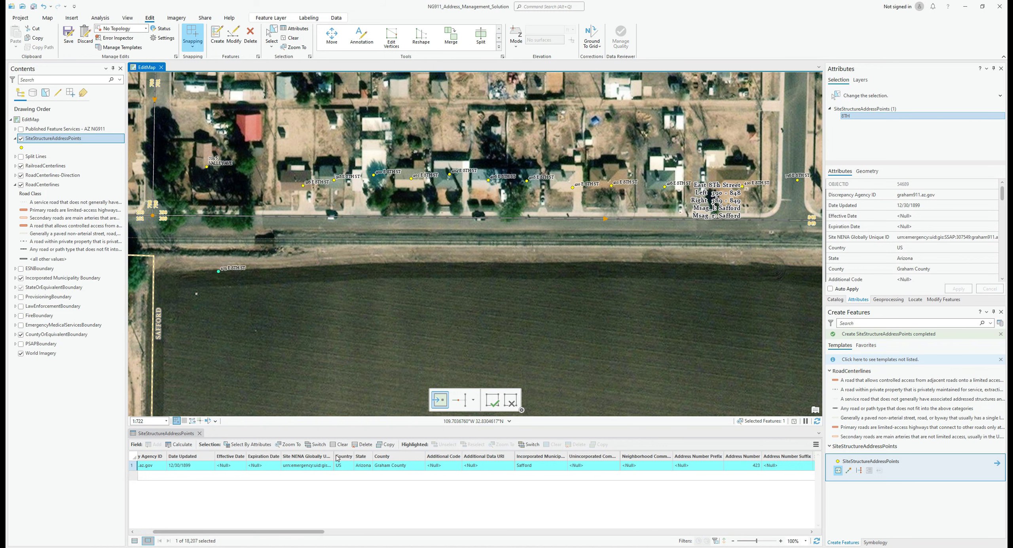
left_click_drag(334, 456, 399, 457)
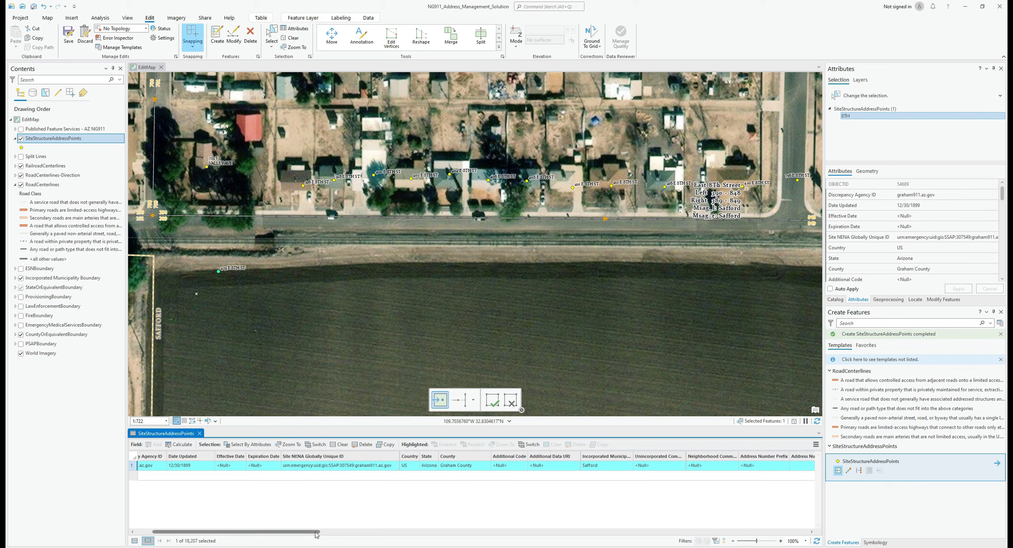
left_click_drag(317, 533, 369, 528)
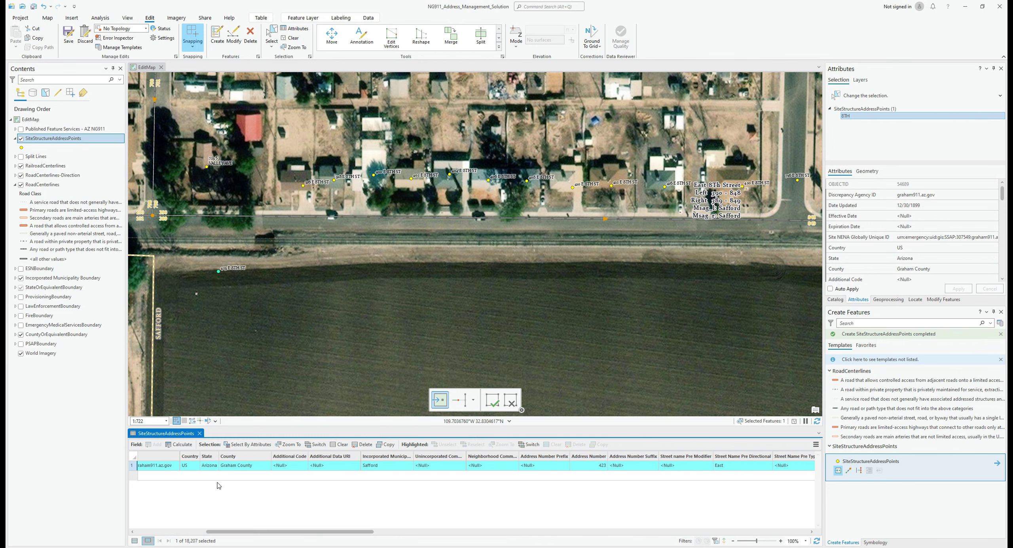
left_click(214, 466)
left_click(214, 466)
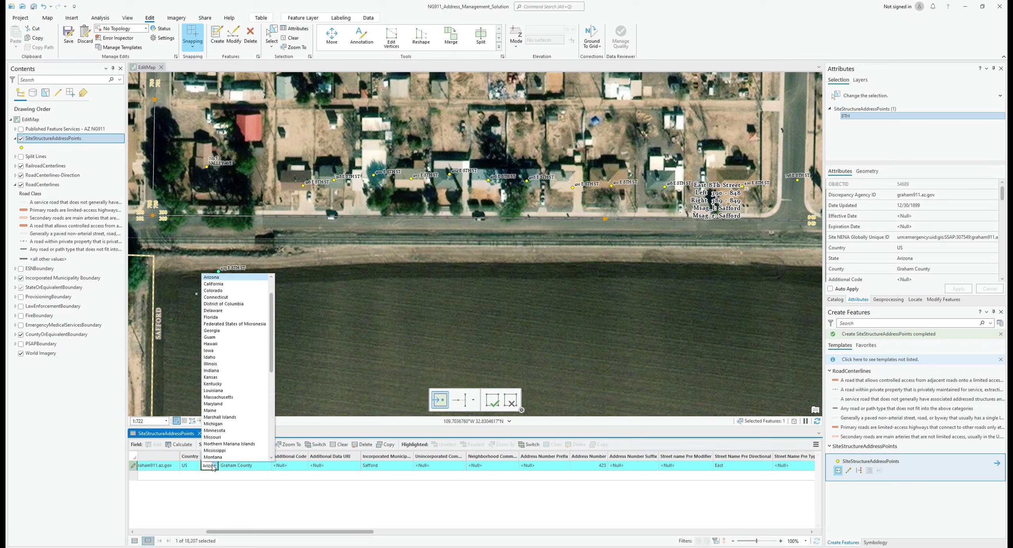
left_click(214, 466)
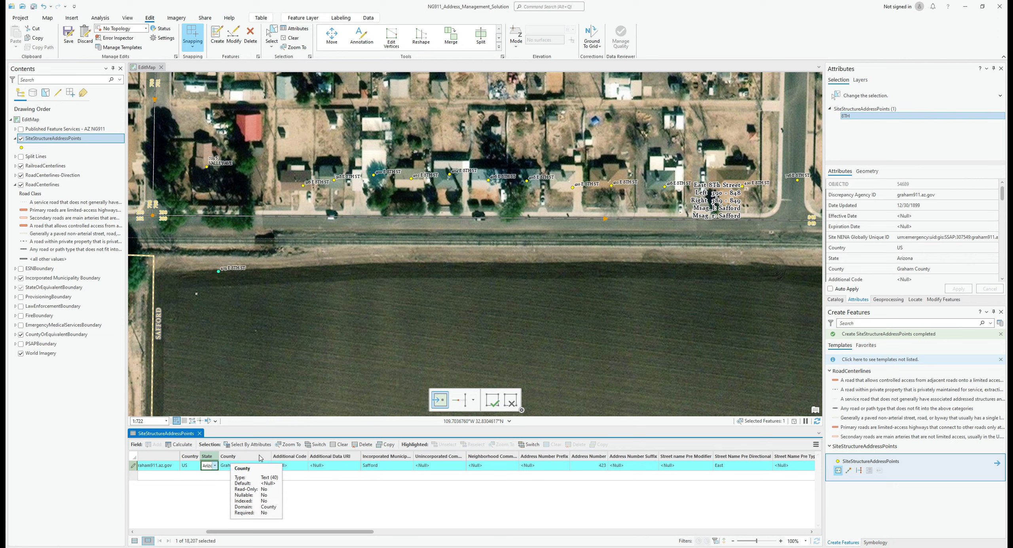
scroll(261, 458, "right", 3)
scroll(210, 239, "up", 2)
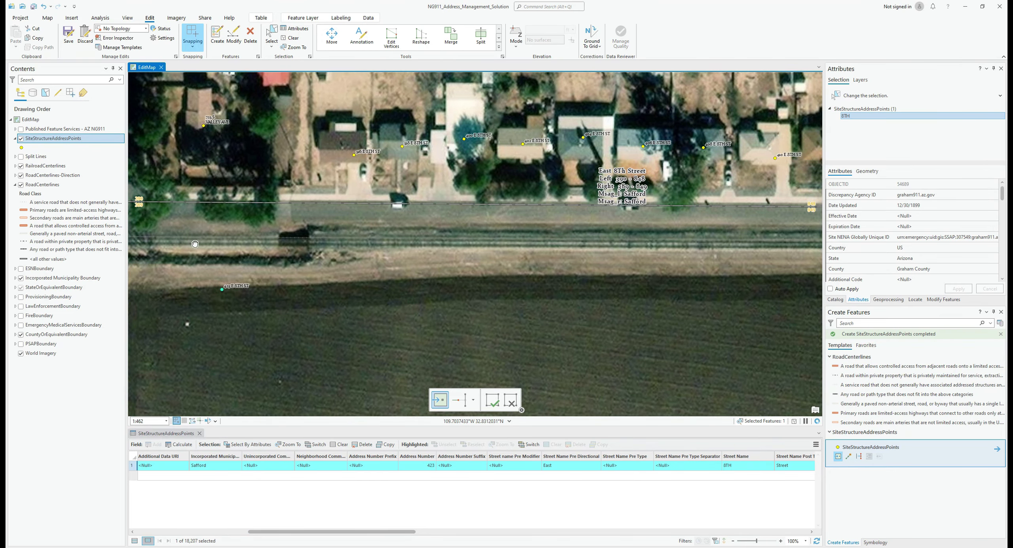
left_click_drag(198, 246, 252, 283)
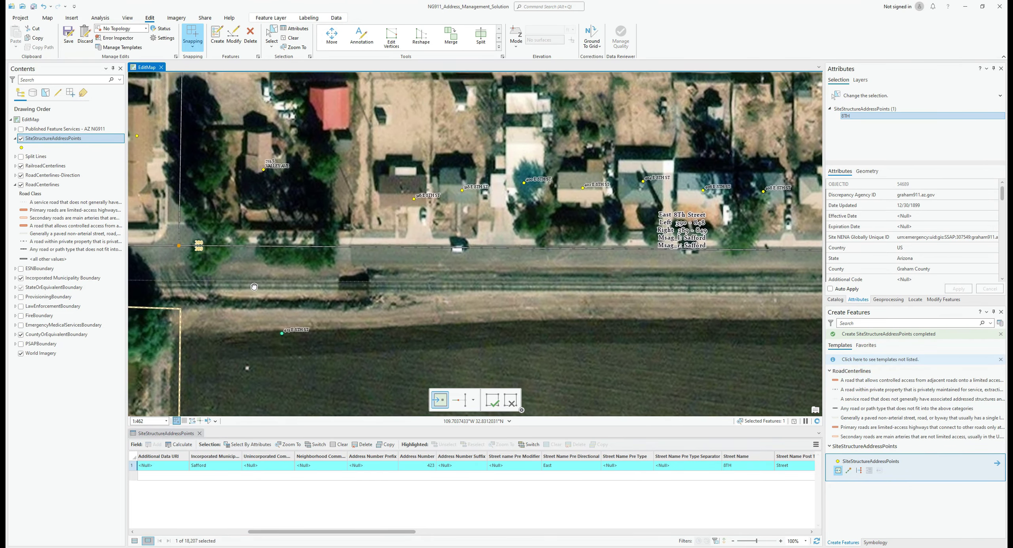
scroll(266, 282, "up", 2)
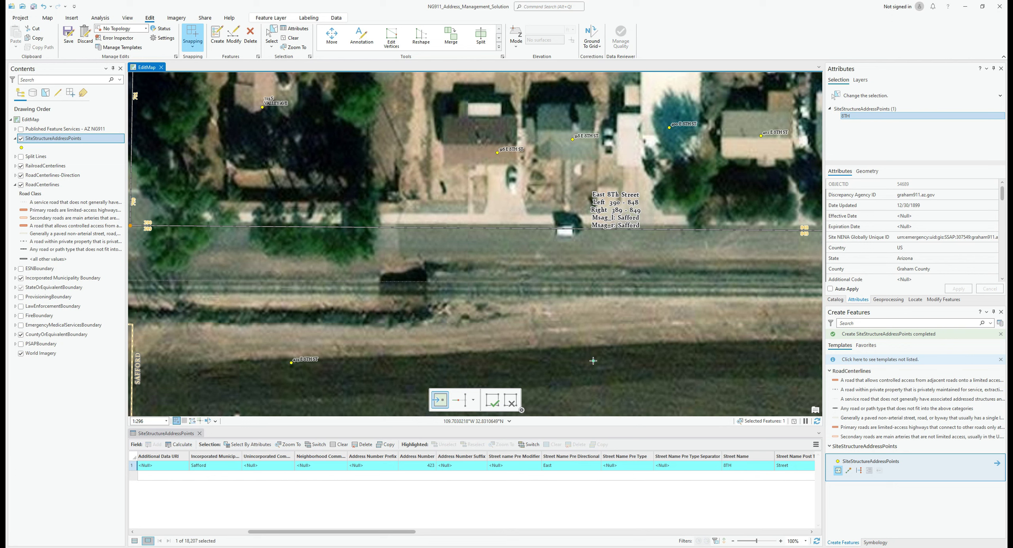
left_click(593, 360)
left_click_drag(739, 351, 256, 308)
scroll(256, 308, "down", 2)
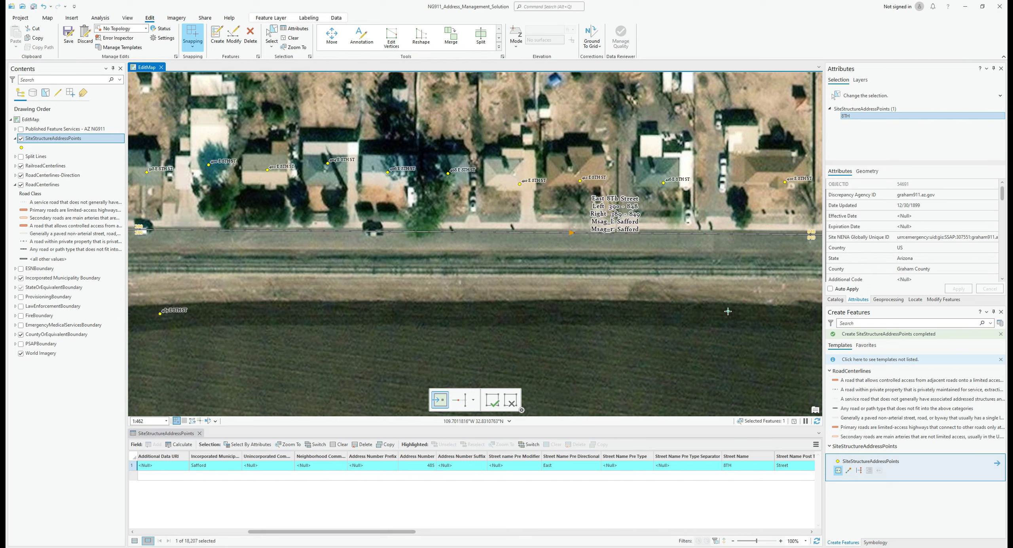
left_click(728, 311)
Scroll the attribute table, then pan east and zoom out toward US Highway 70
left_click_drag(414, 531, 793, 538)
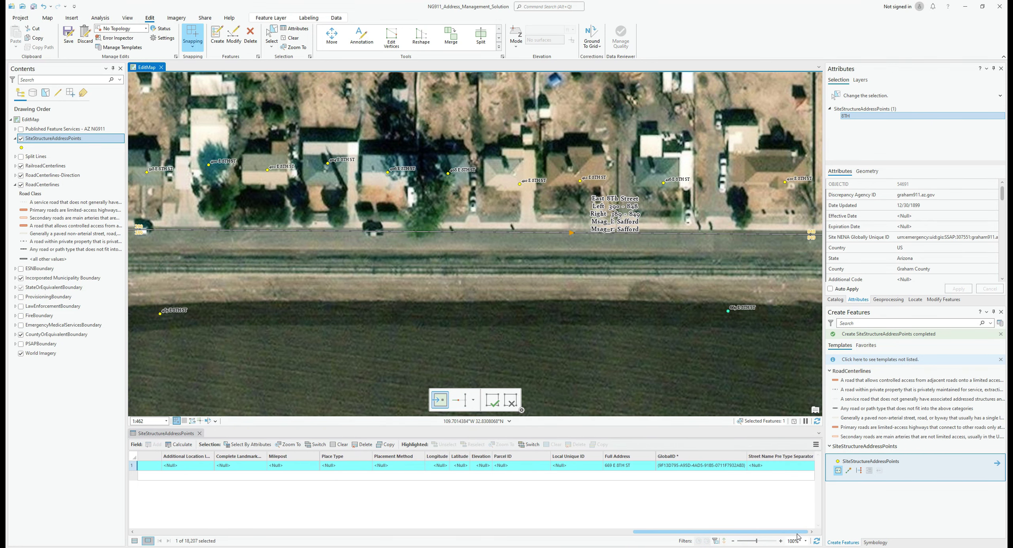
left_click_drag(558, 339, 311, 343)
scroll(311, 342, "down", 3)
left_click_drag(471, 179, 585, 251)
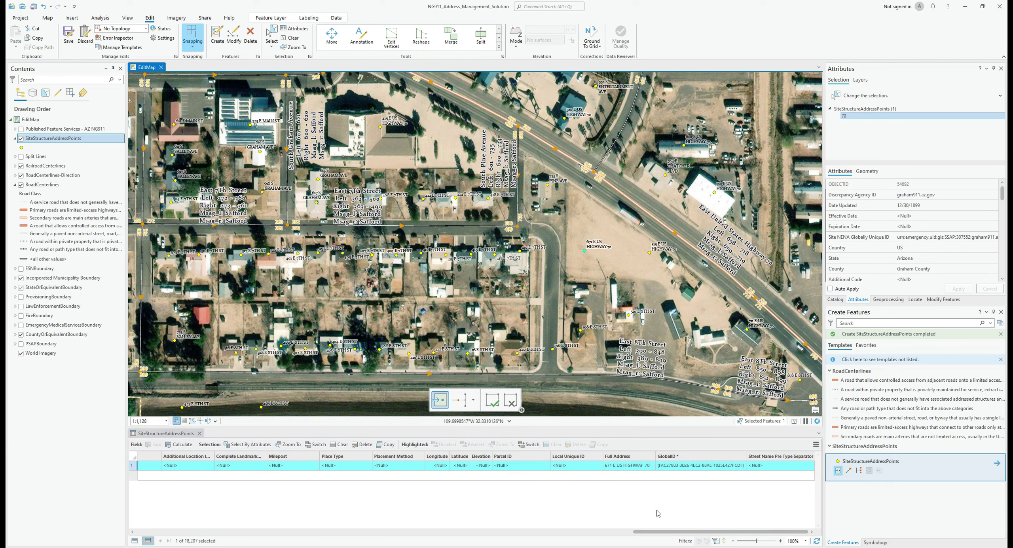
Start the Measure Distance tool from the Map tab's Measure options
left_click_drag(634, 531, 284, 507)
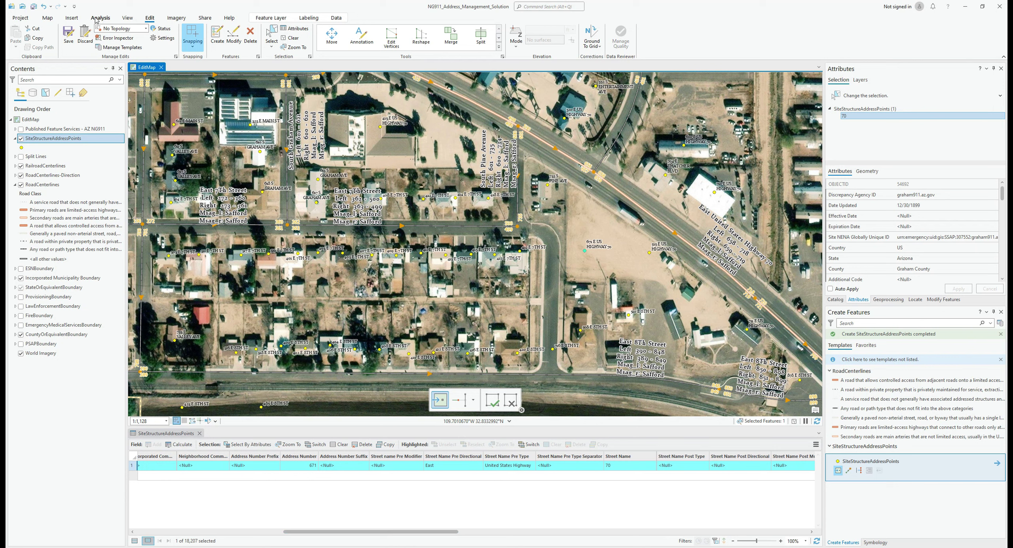
left_click(52, 19)
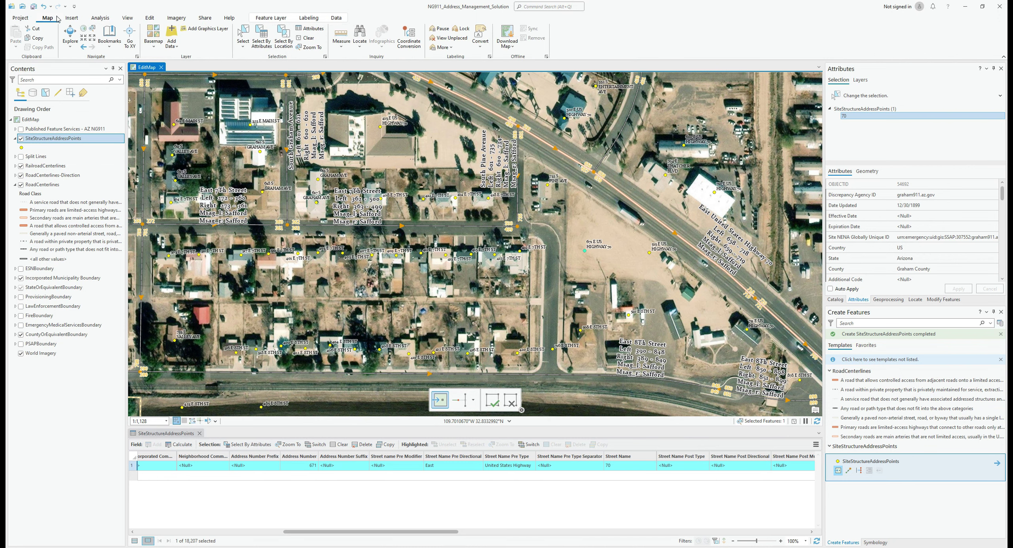
left_click(341, 44)
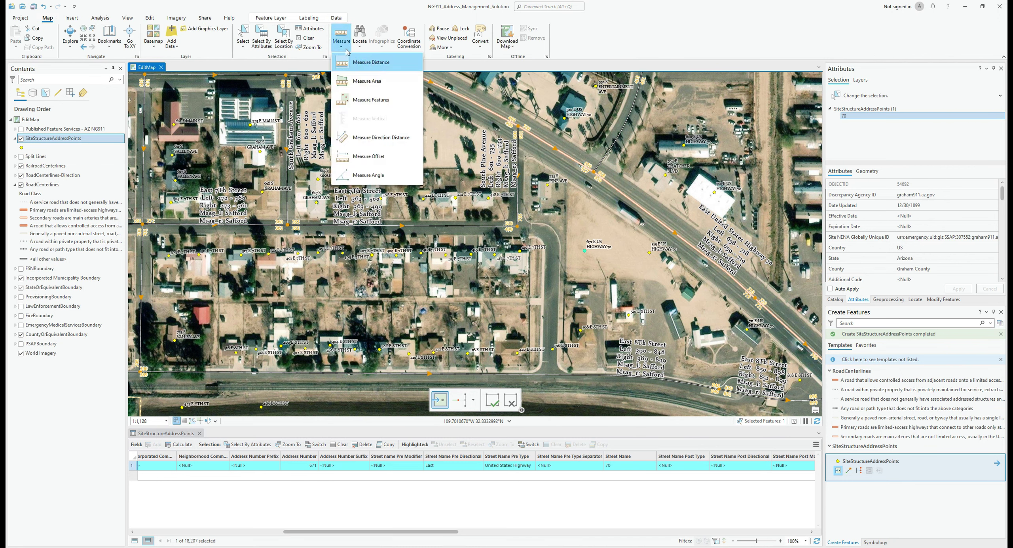
left_click(367, 63)
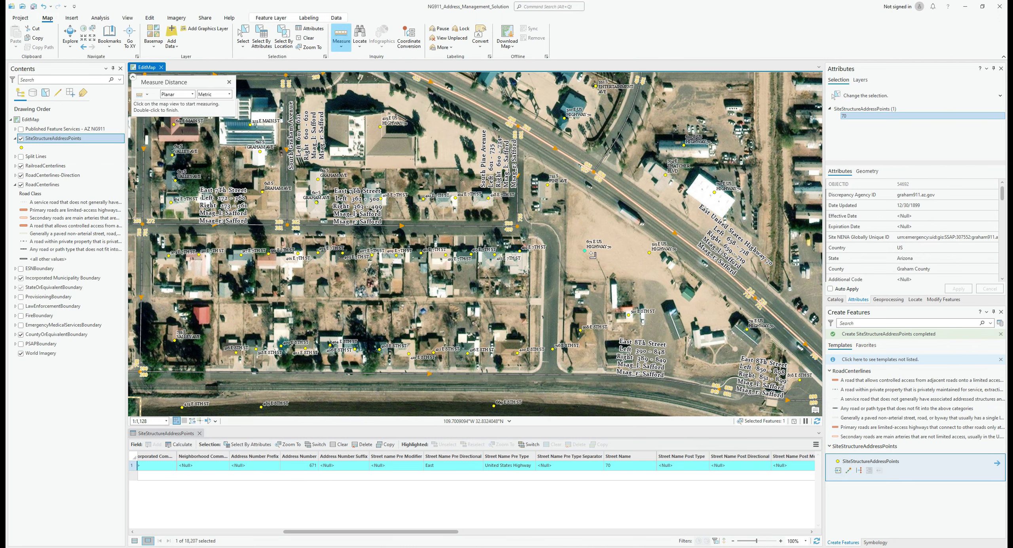
left_click(585, 250)
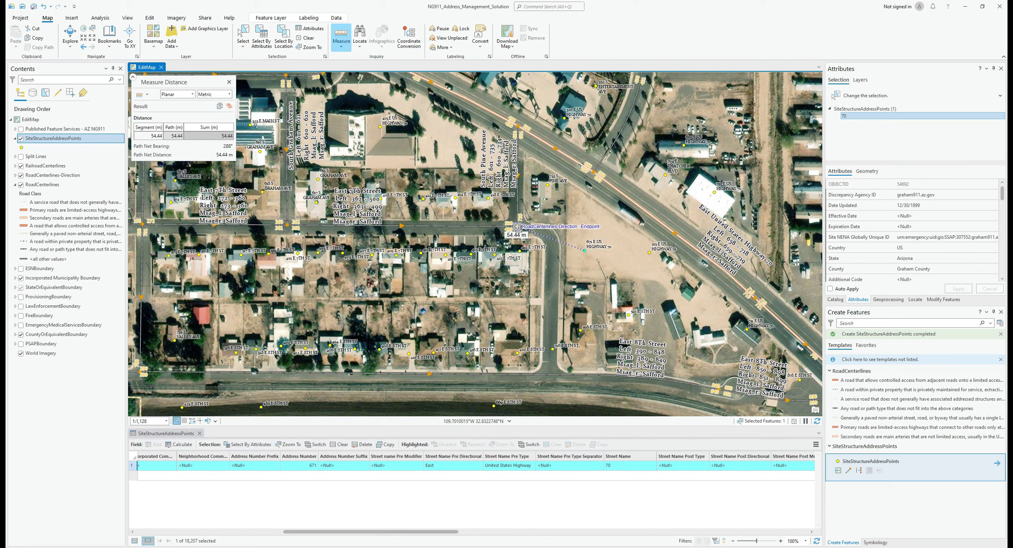
key("Escape")
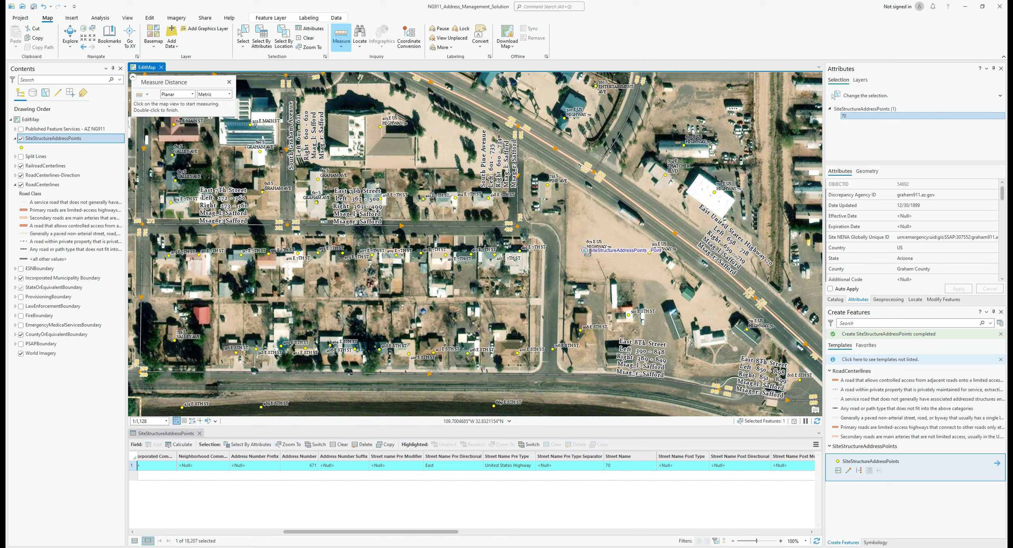
left_click(586, 250)
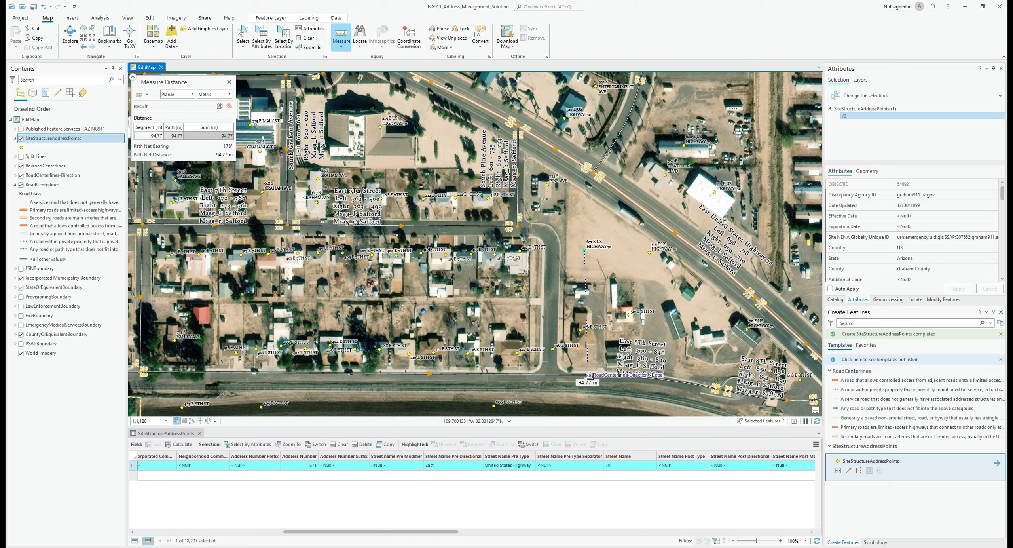
key("Escape")
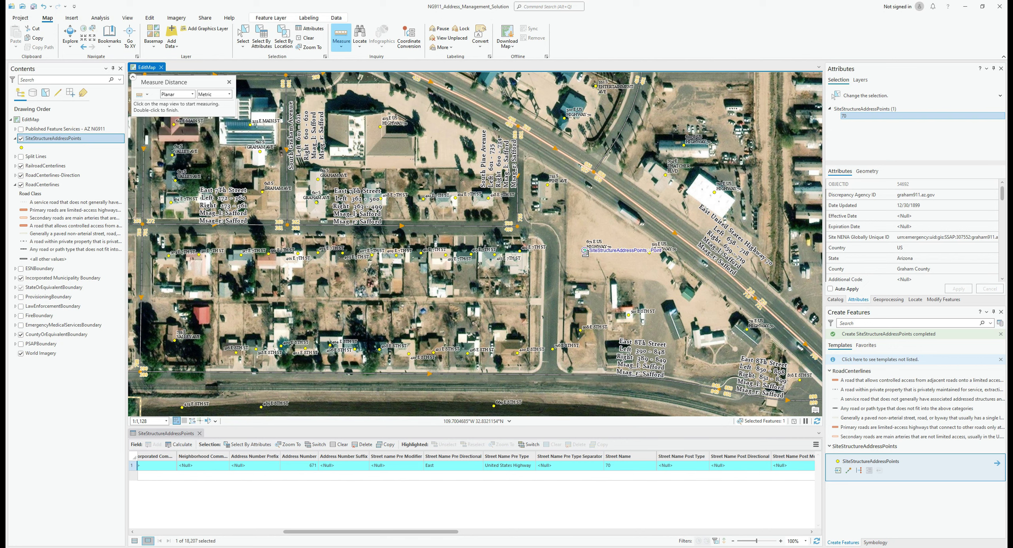
left_click(229, 82)
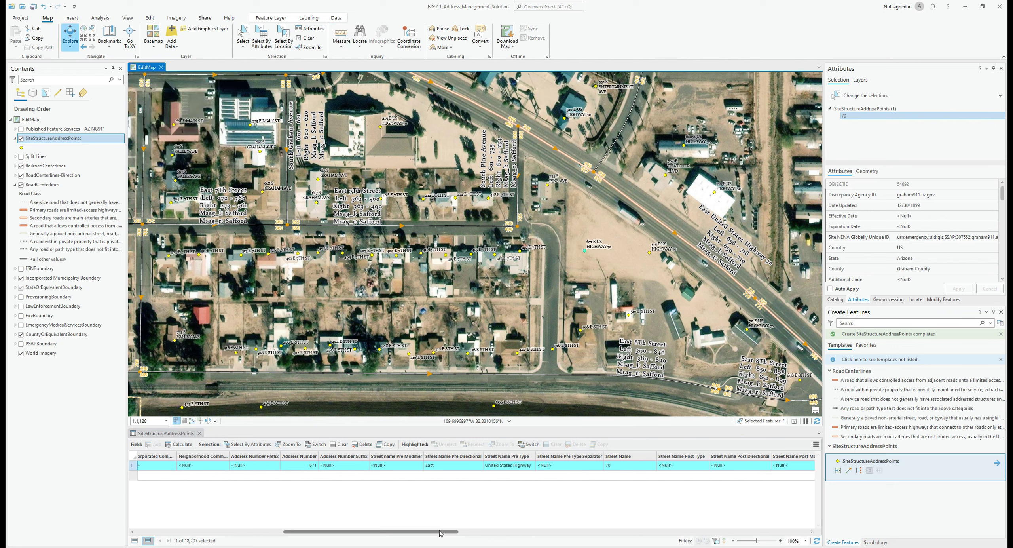
Change the Street Name value from 70 to 7th
left_click_drag(442, 534, 490, 544)
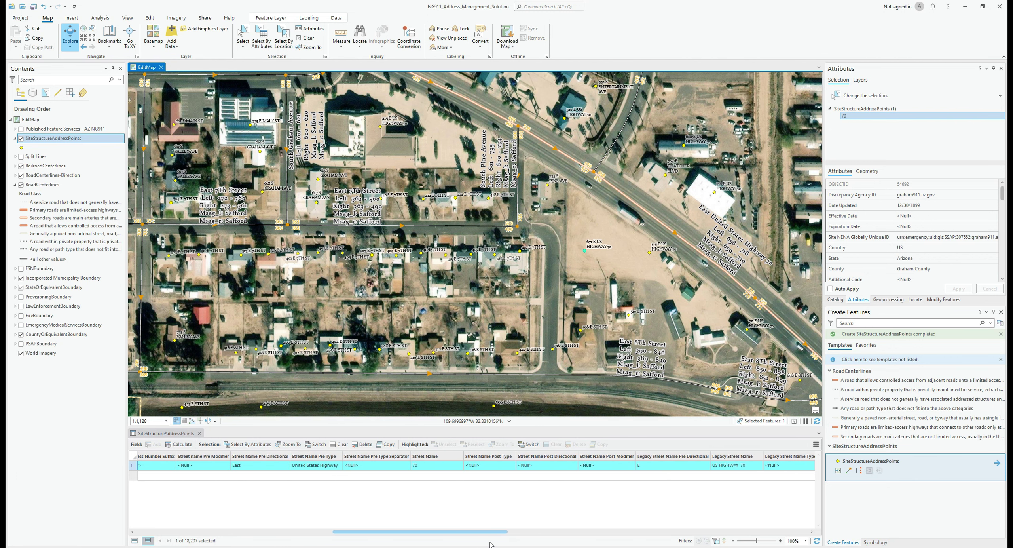
double_click(425, 468)
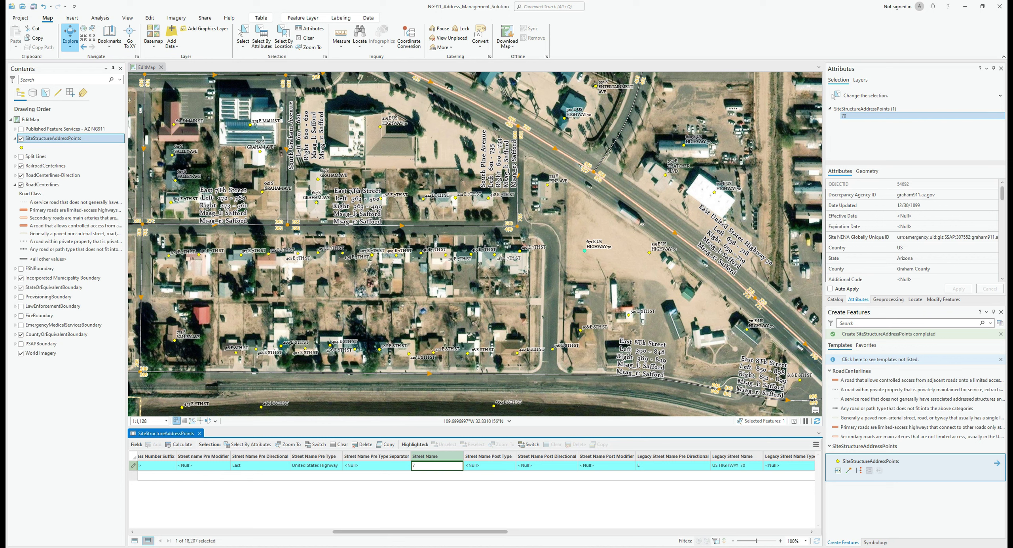
key("Return")
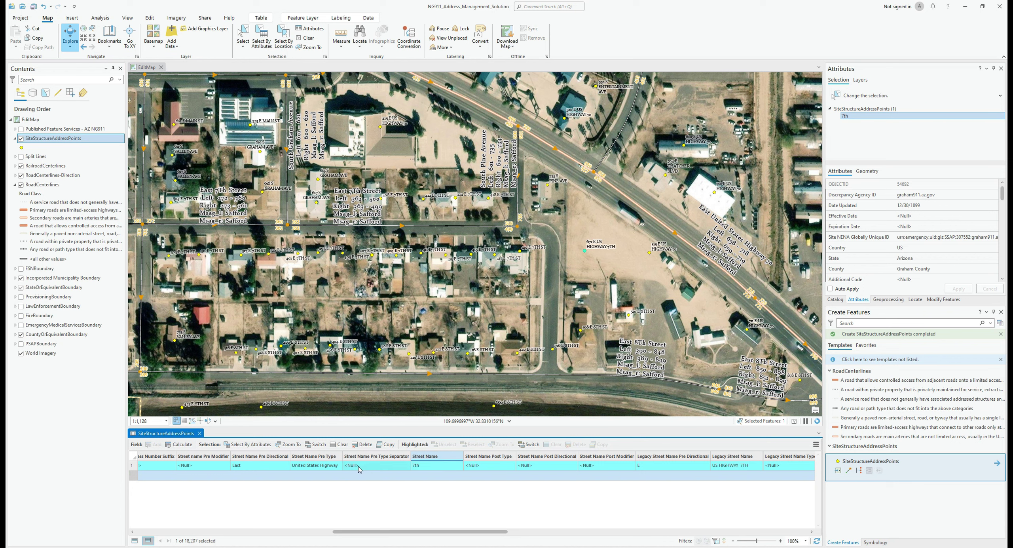
Set Street Name Pre Type to <Null>, removing United States Highway
left_click(335, 467)
left_click(339, 465)
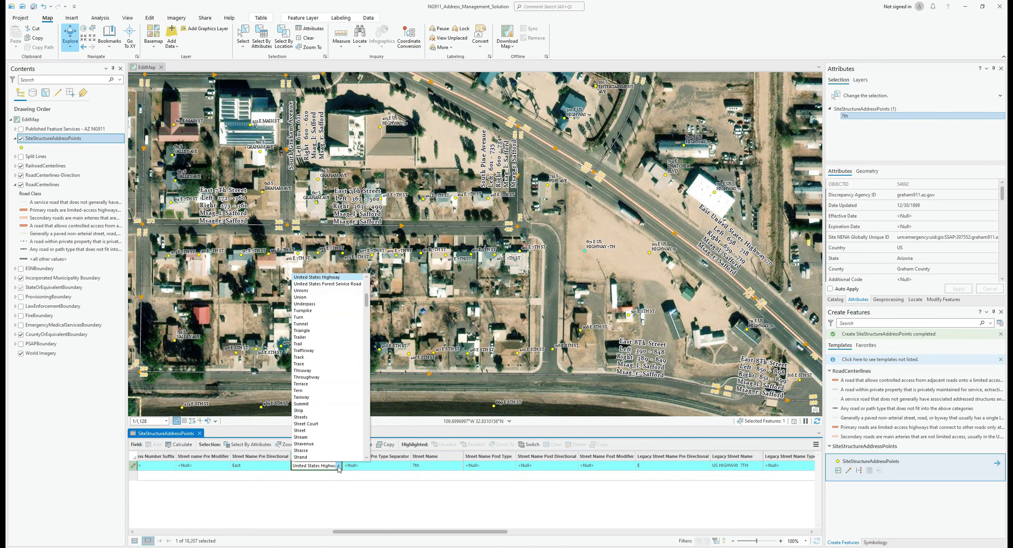
key("Escape")
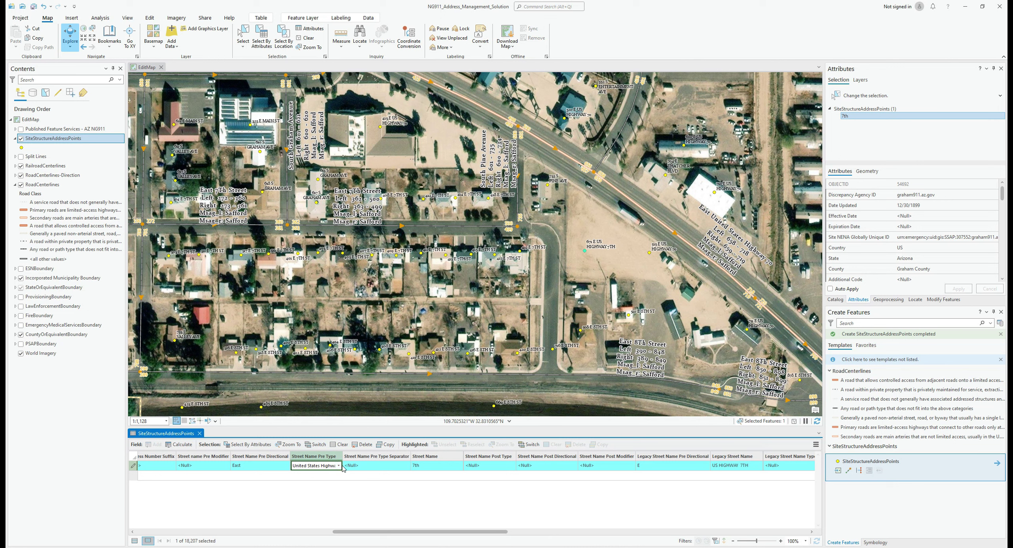
left_click(339, 465)
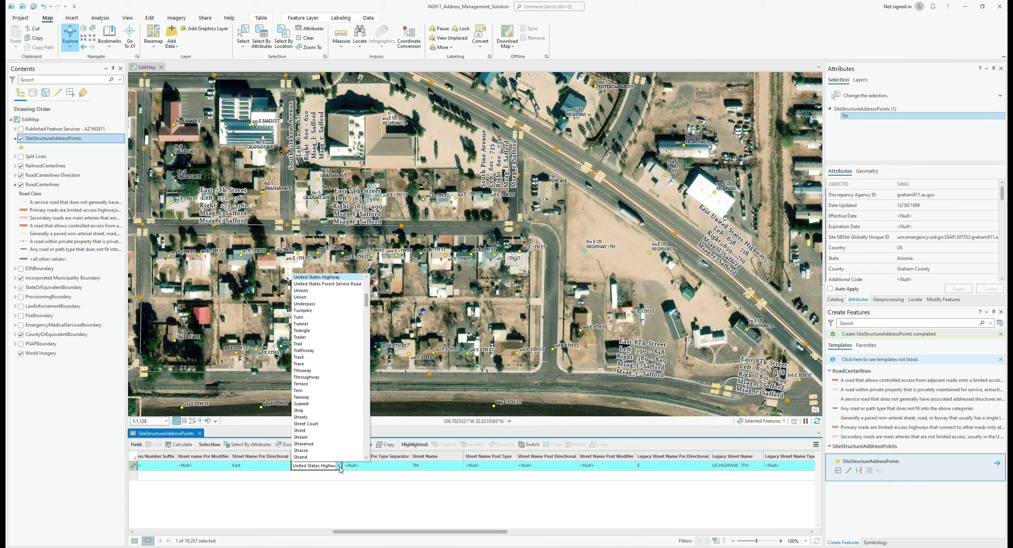
scroll(332, 415, "up", 7)
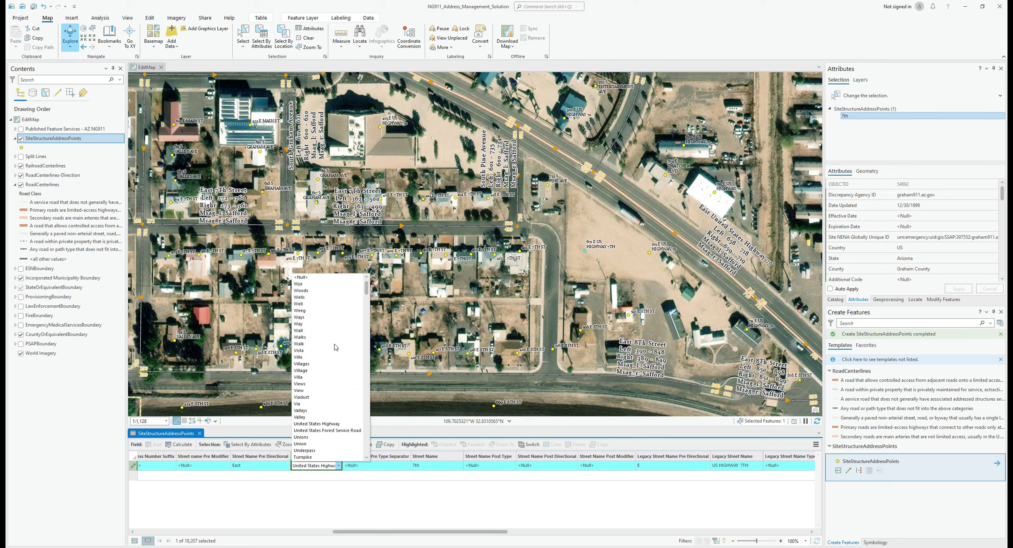
left_click(340, 277)
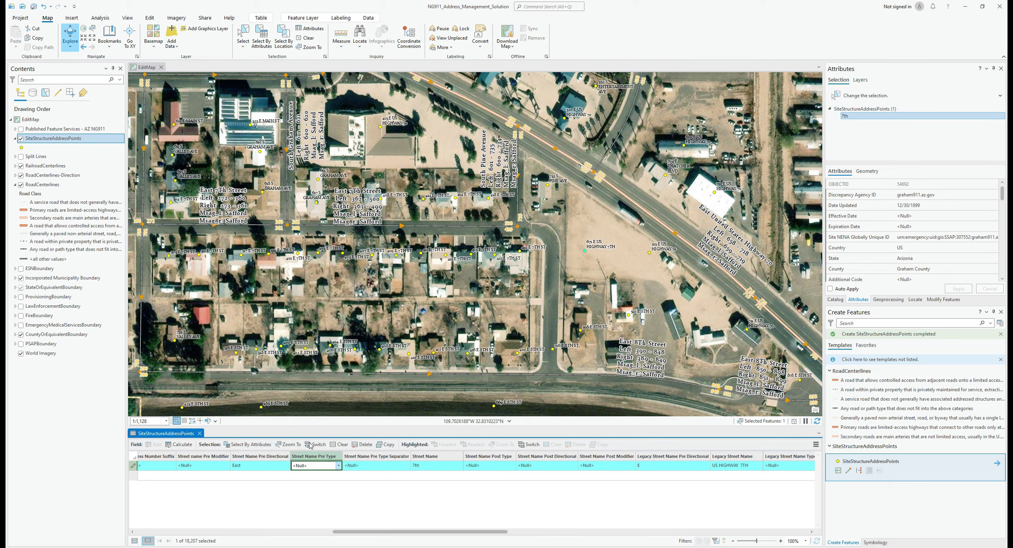
left_click(266, 467)
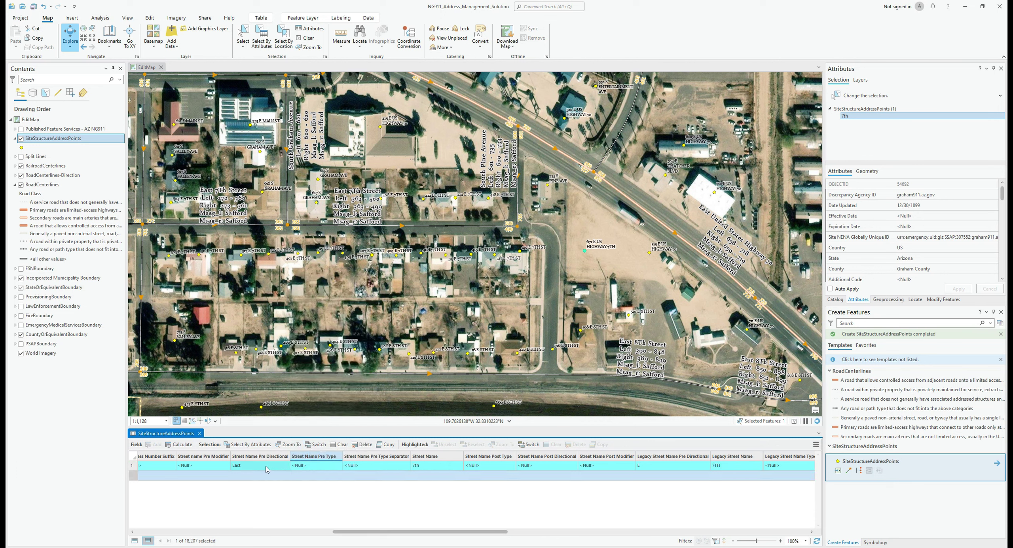
Keep East as the Pre Directional and commit the row
left_click(266, 467)
left_click(266, 467)
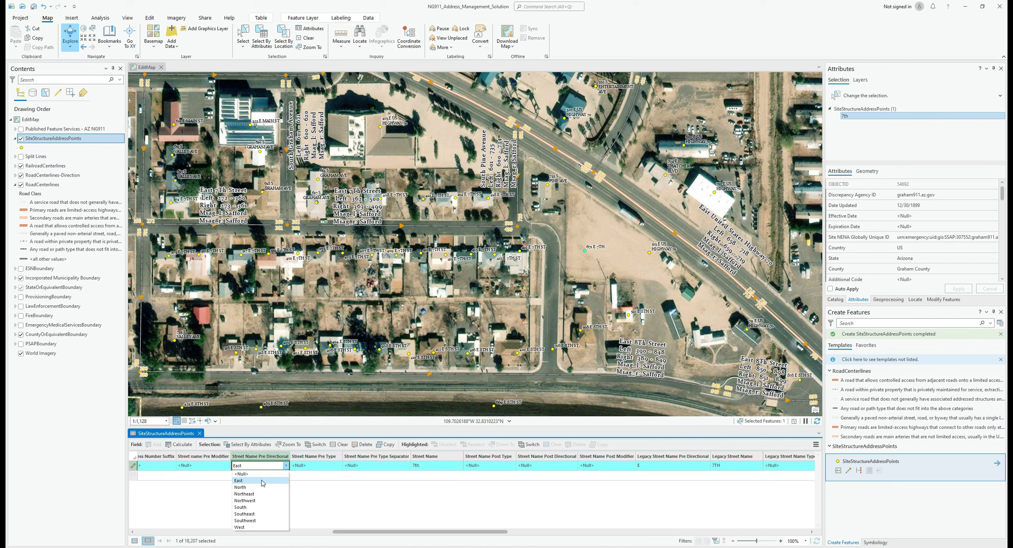
left_click(263, 481)
left_click(262, 480)
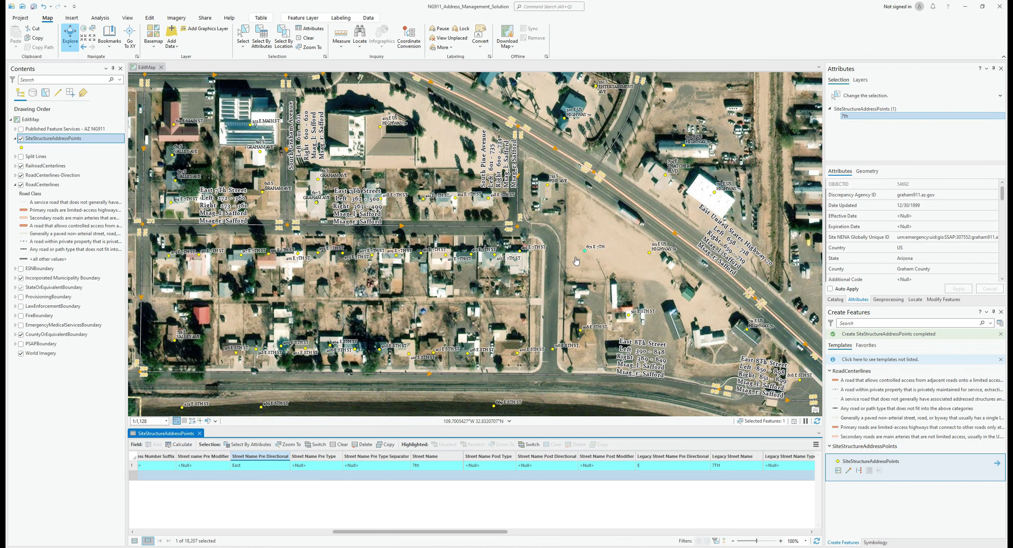
scroll(576, 261, "up", 3)
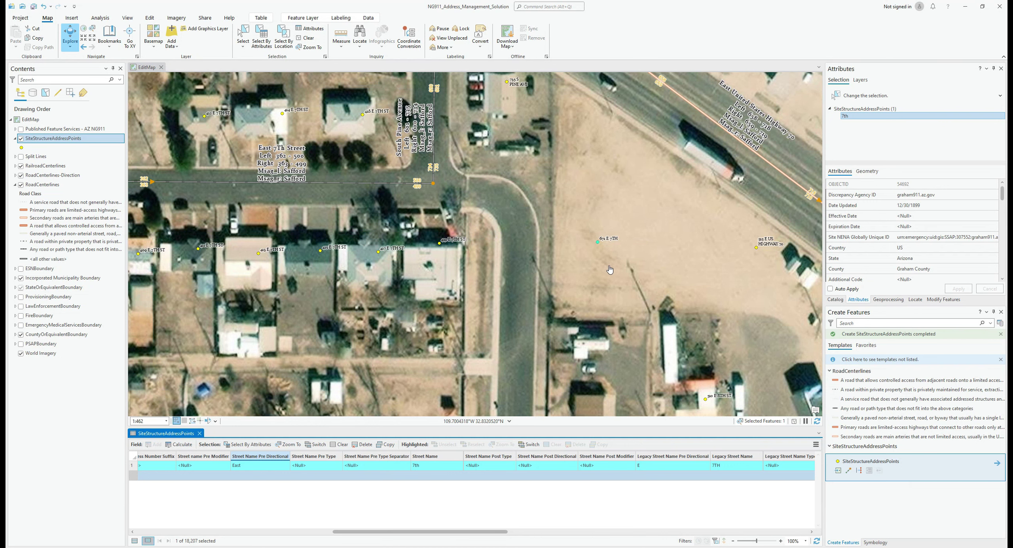
Zoom out over the 7th and 8th Street blocks and bring up the Edit ribbon
scroll(610, 269, "down", 4)
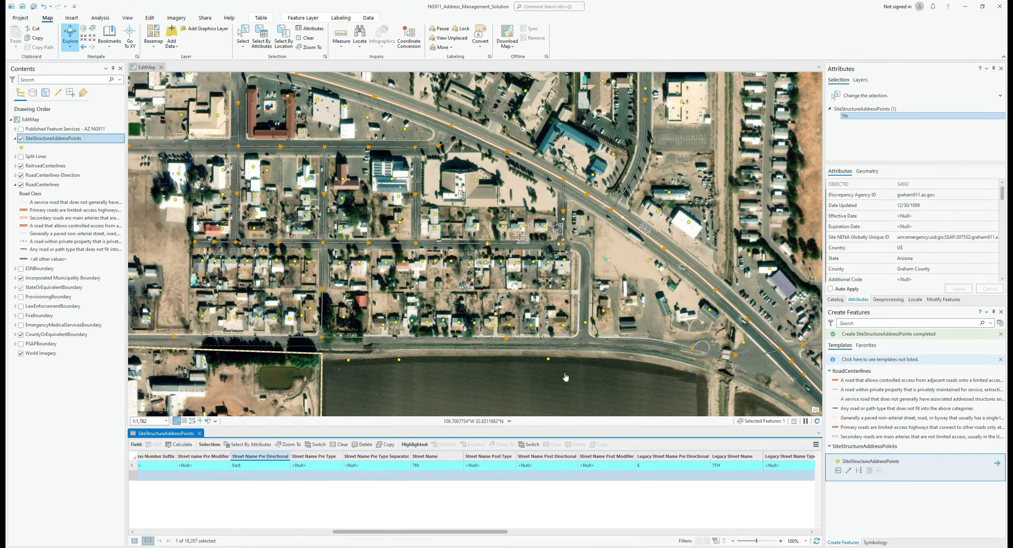
left_click(150, 18)
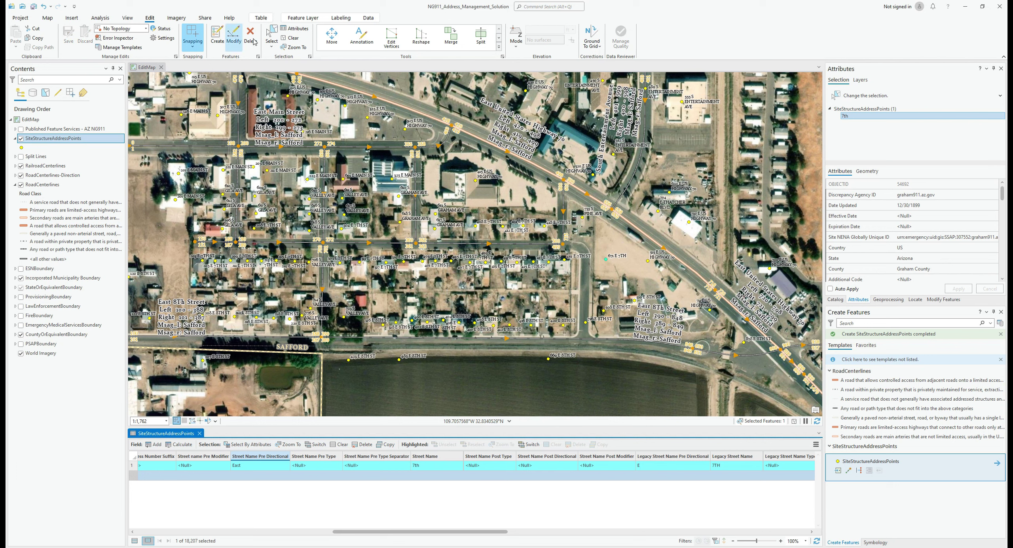
left_click(272, 35)
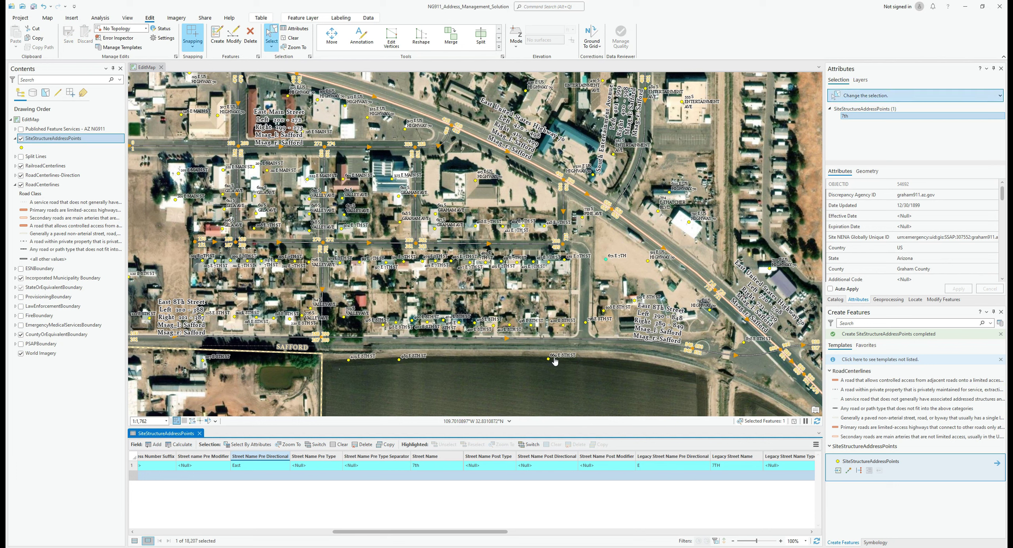
left_click_drag(545, 353, 562, 365)
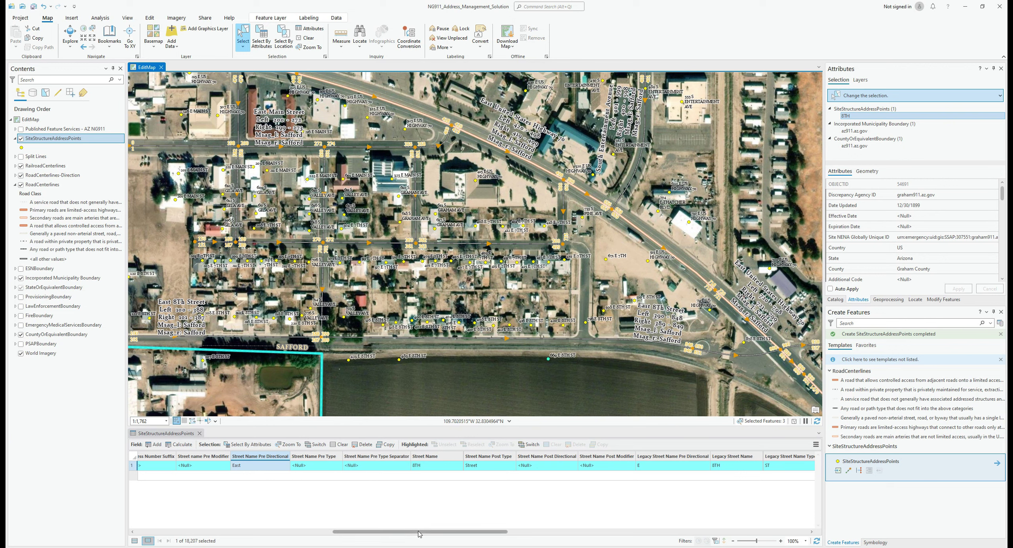
left_click_drag(418, 531, 363, 513)
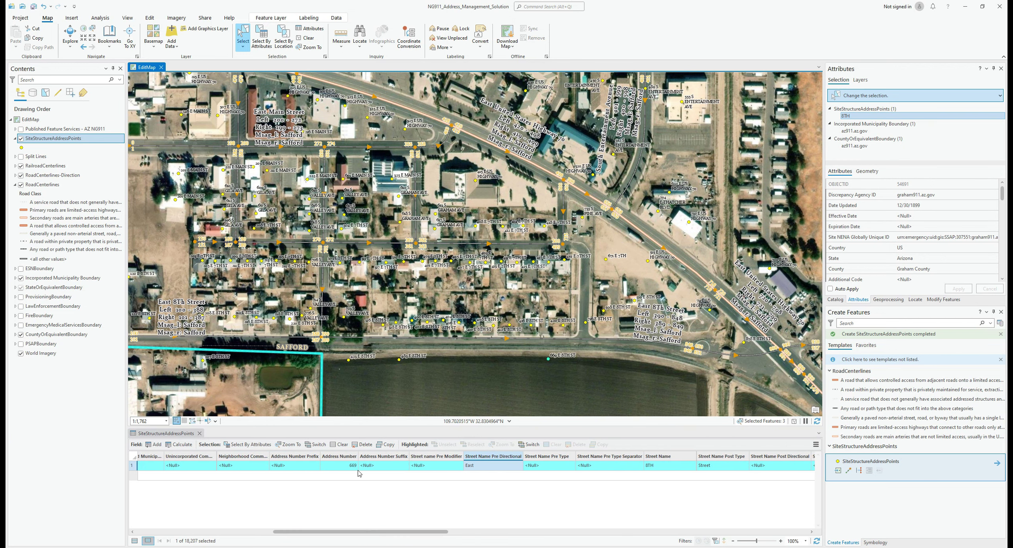
scroll(537, 389, "up", 1)
scroll(537, 389, "up", 4)
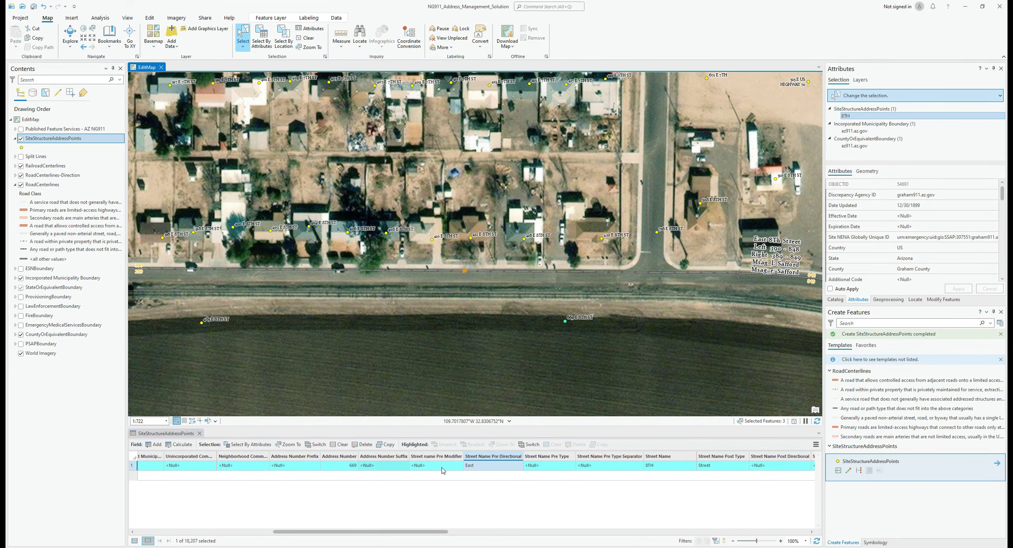
left_click(352, 467)
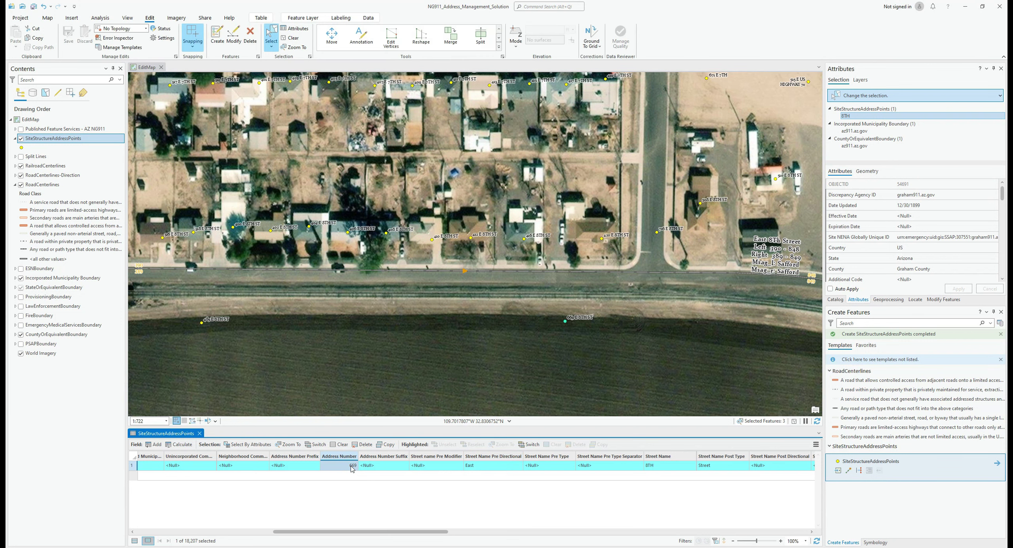
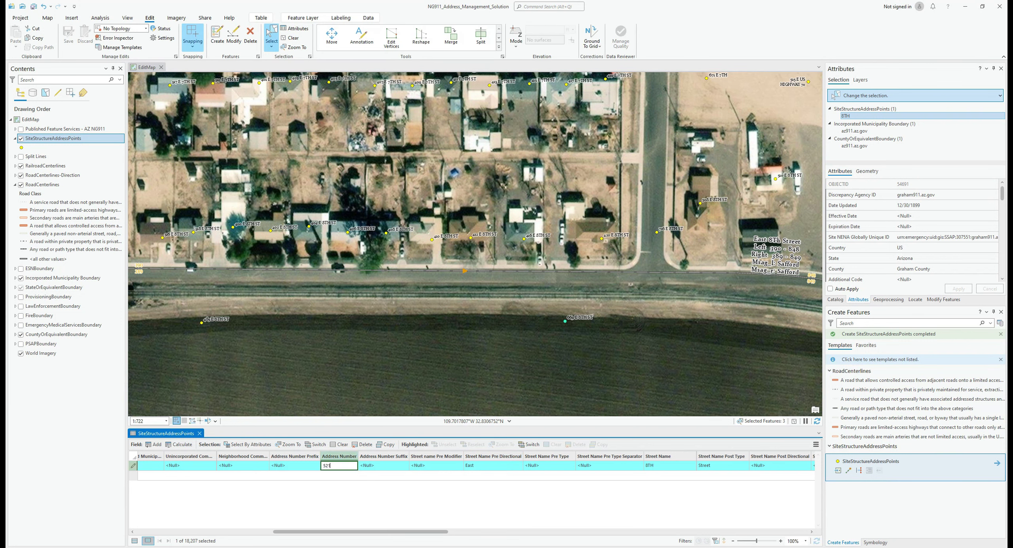
key("Return")
left_click_drag(425, 531, 752, 533)
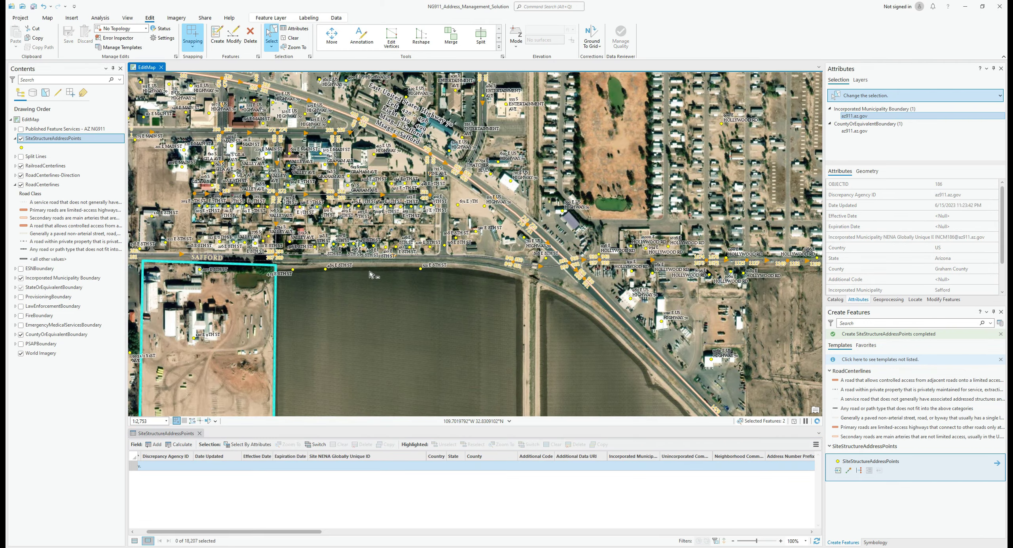
Collapse the SiteStructureAddressPoints template group, leaving the RoadCenterlines templates expanded
scroll(366, 268, "up", 5)
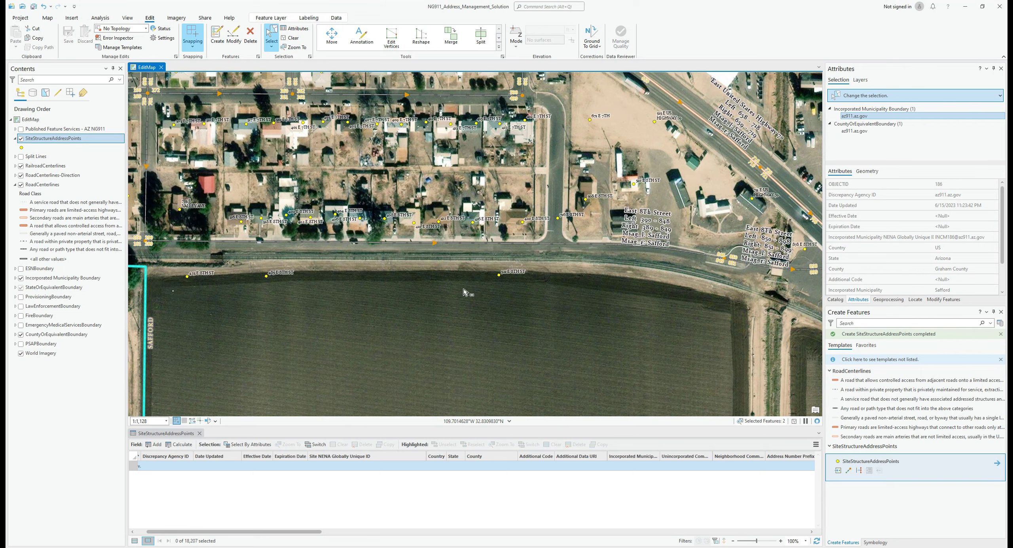
left_click_drag(606, 298, 260, 142)
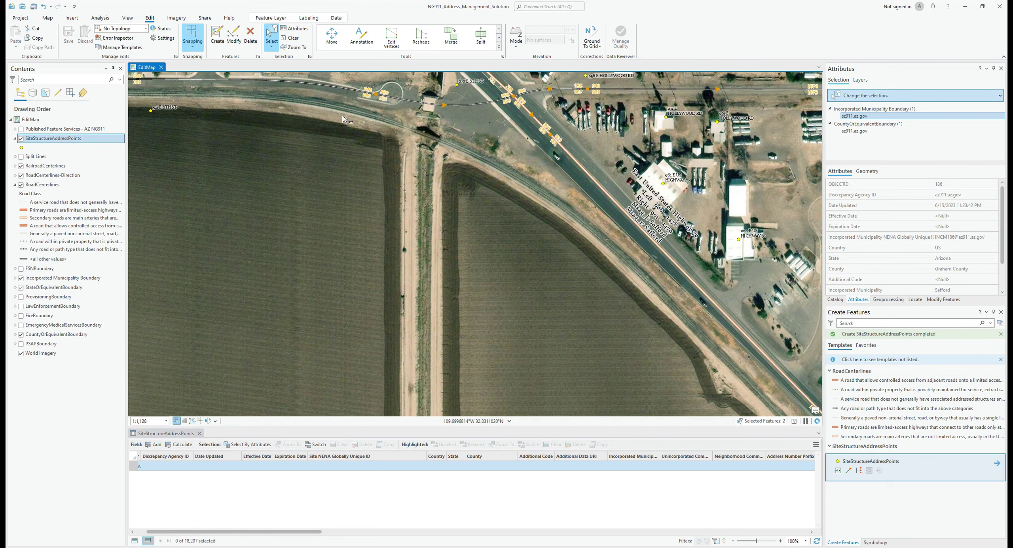
left_click_drag(343, 158, 343, 210)
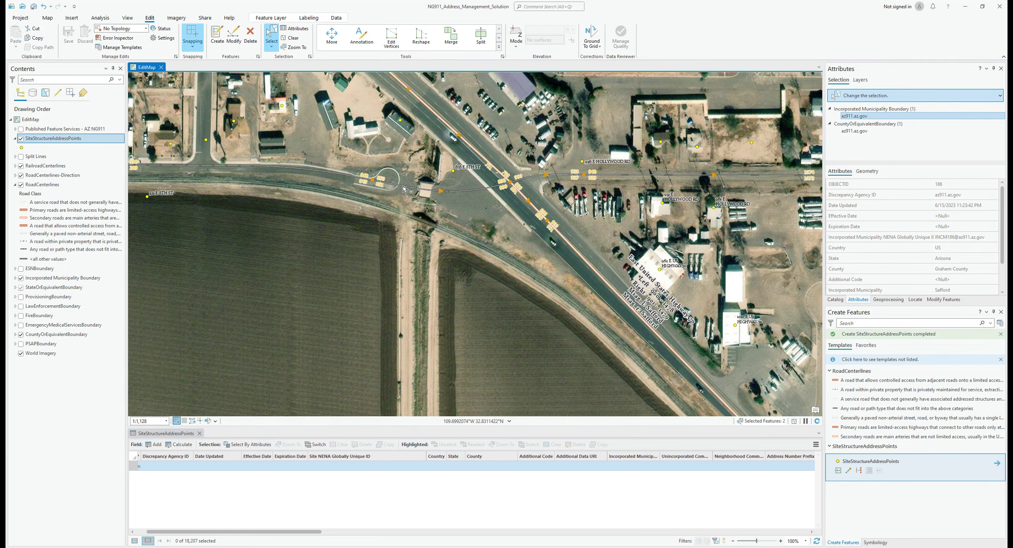
scroll(404, 189, "up", 2)
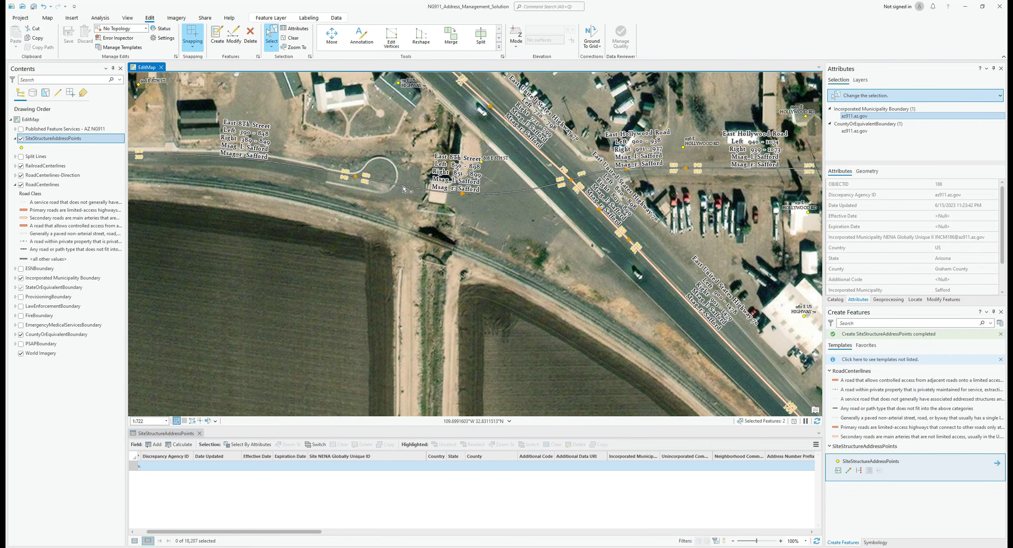
scroll(449, 267, "down", 5)
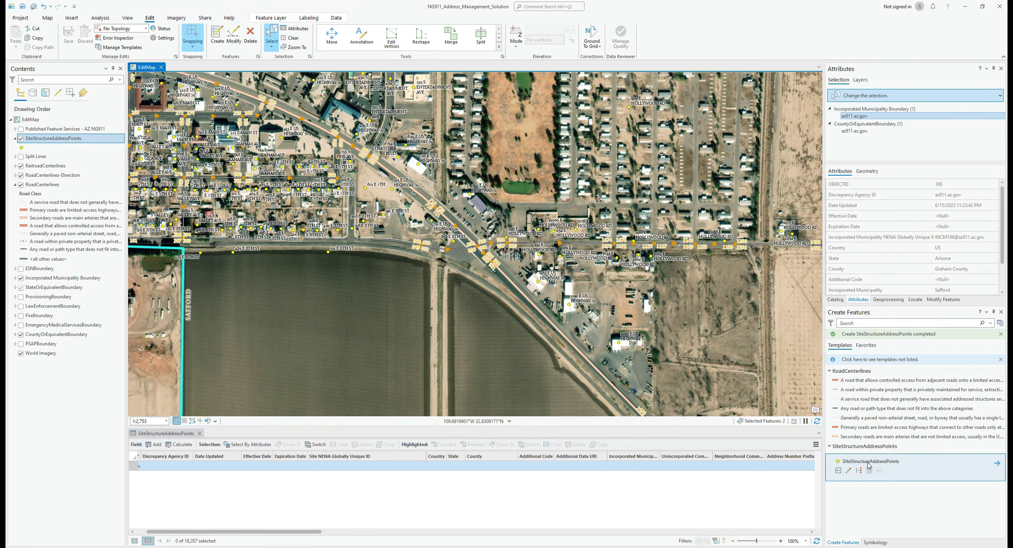
left_click(858, 371)
left_click(857, 372)
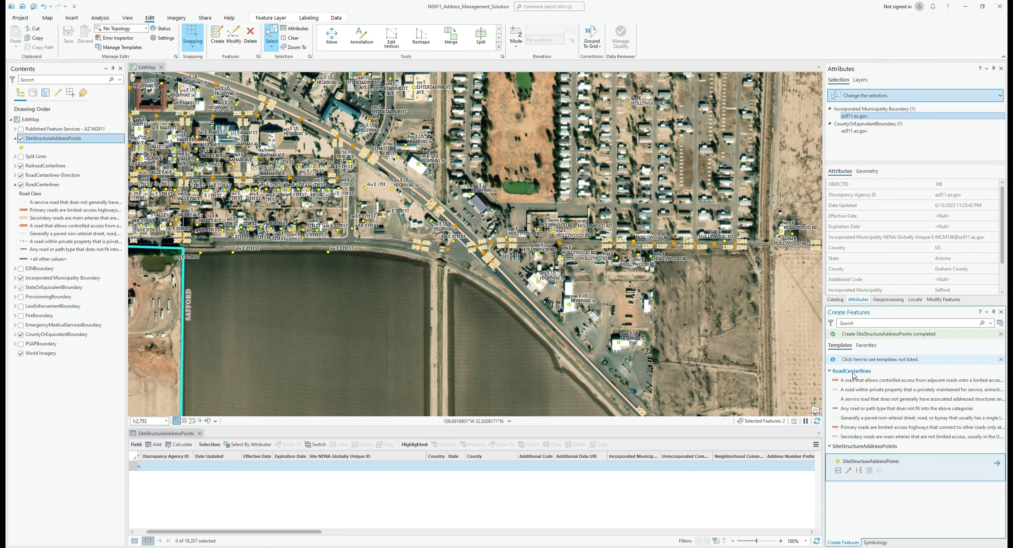
left_click(829, 446)
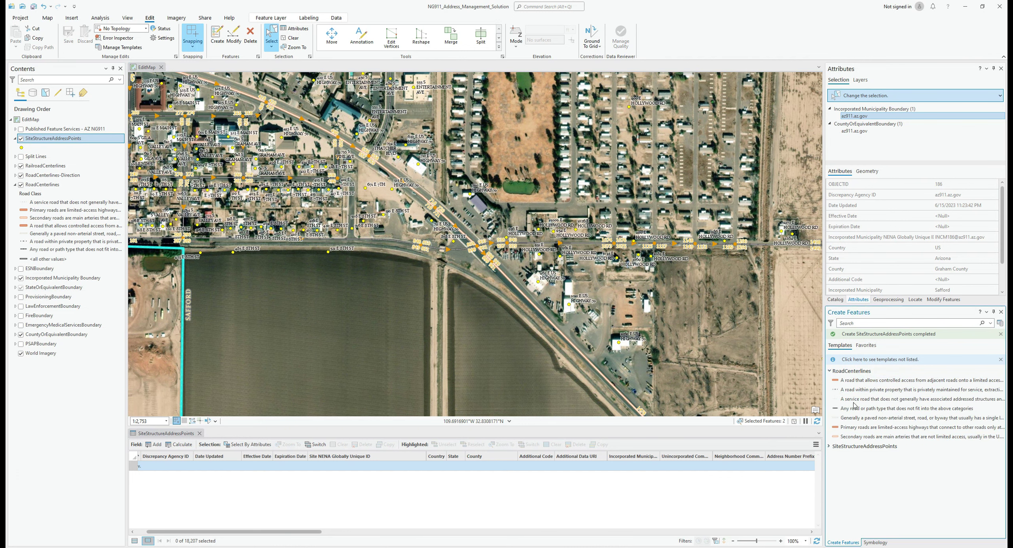